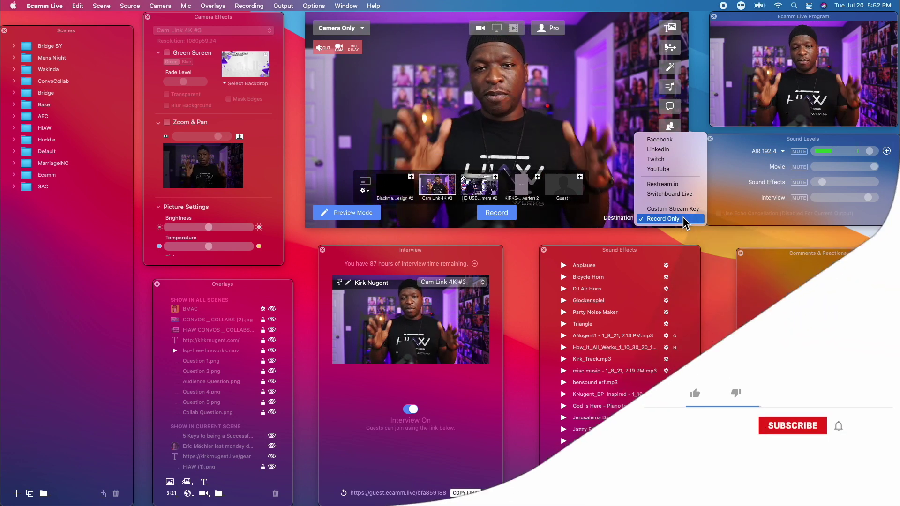
Set the broadcast destination to Restream.io and start a new Restream event for the go-live schedule.
click(683, 219)
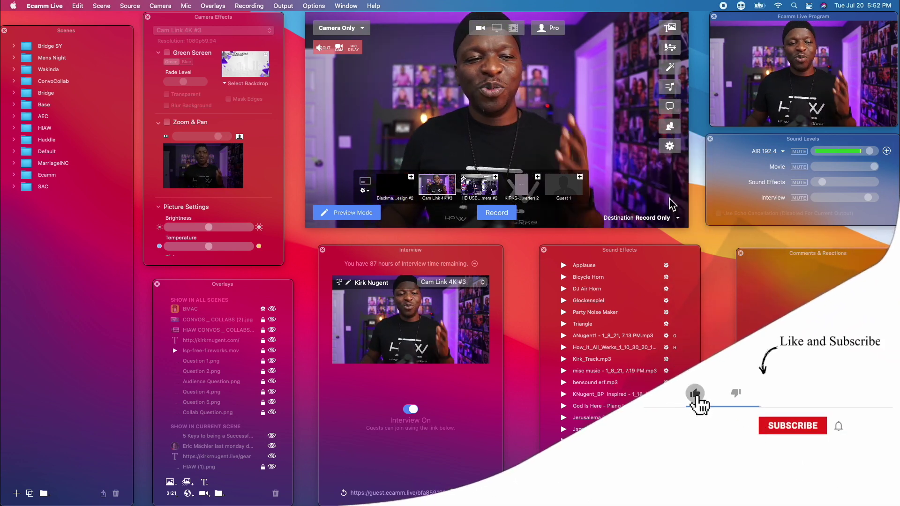
click(680, 220)
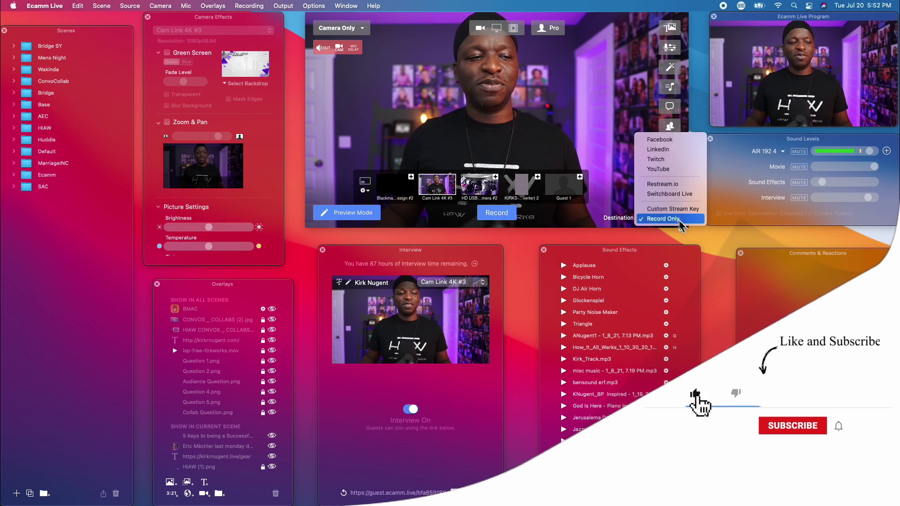
click(678, 186)
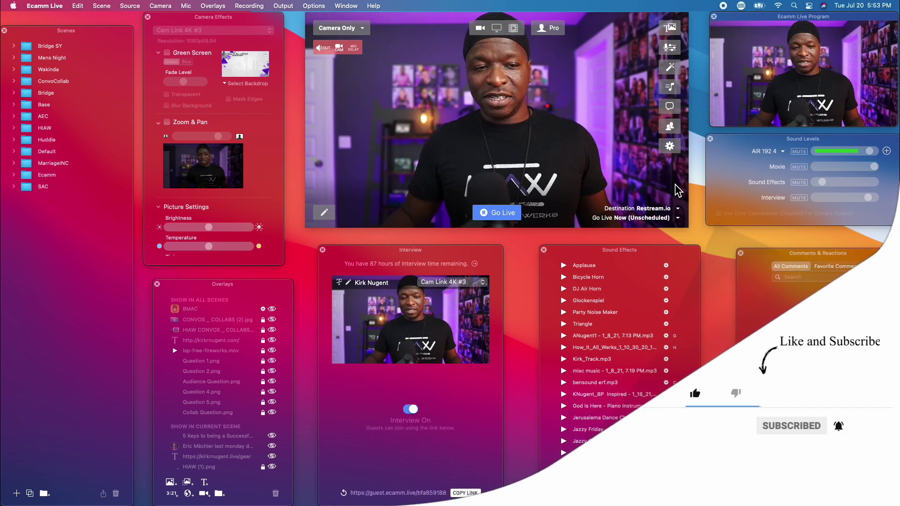
mouse_move(678, 196)
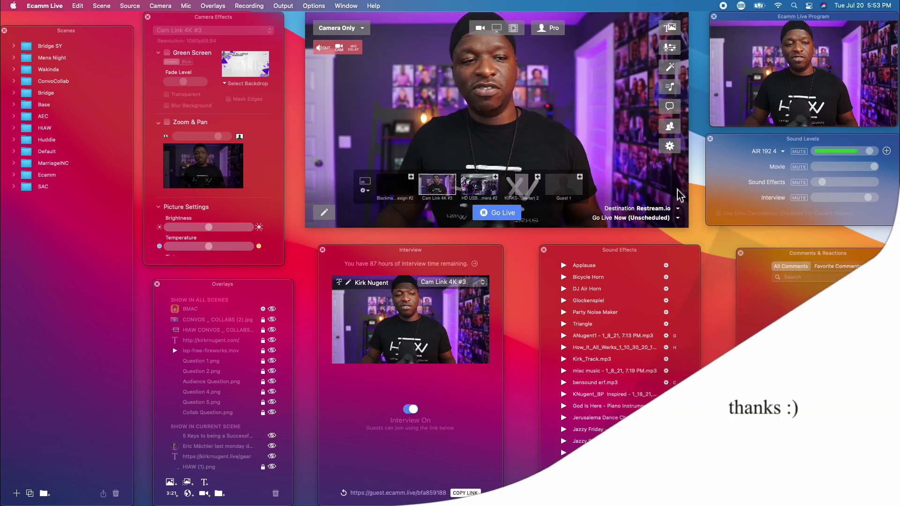
click(678, 219)
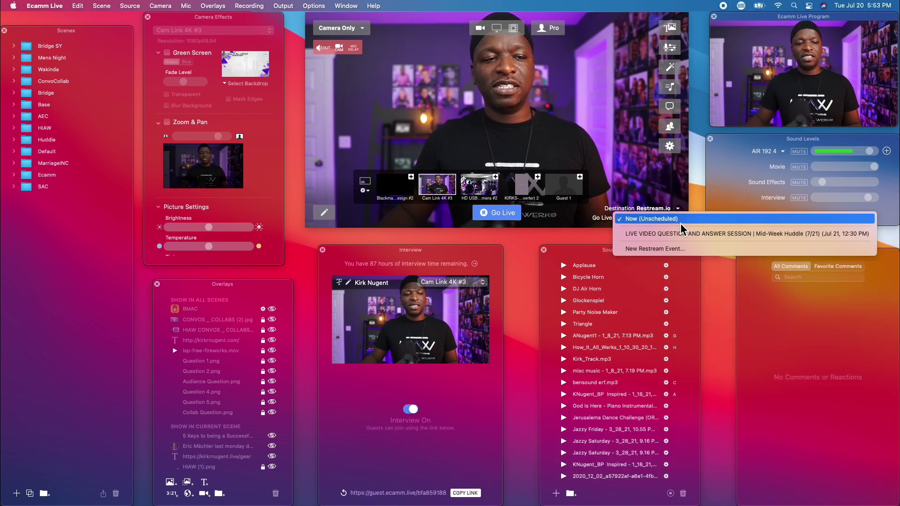
click(673, 247)
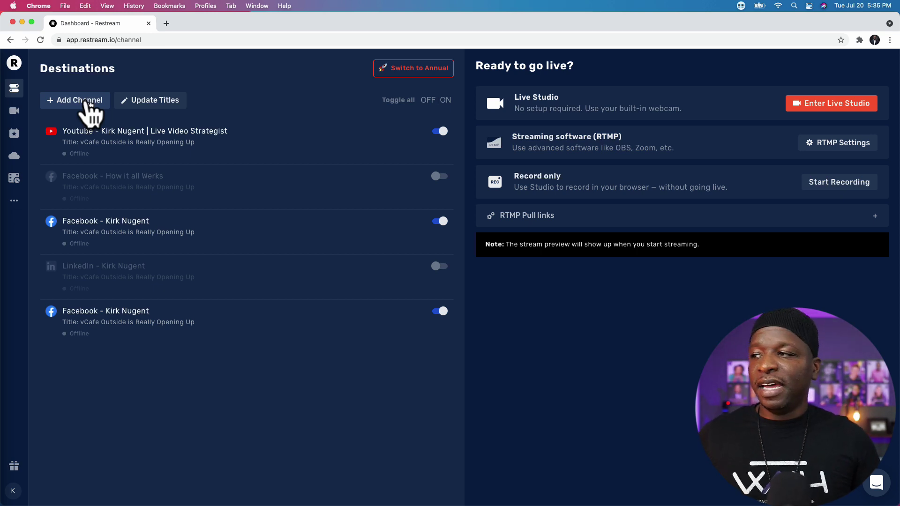
Switch to the Restream dashboard in Chrome and add a channel by connecting the Facebook account.
click(89, 105)
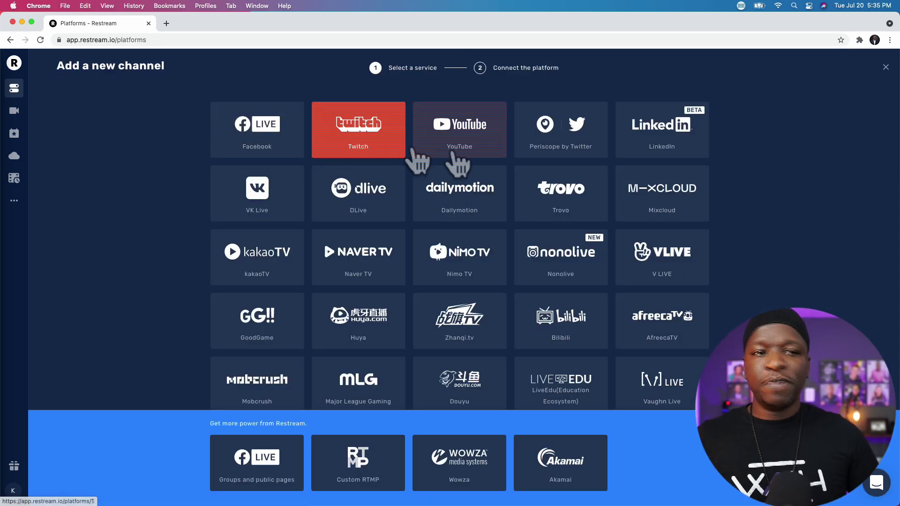
click(261, 141)
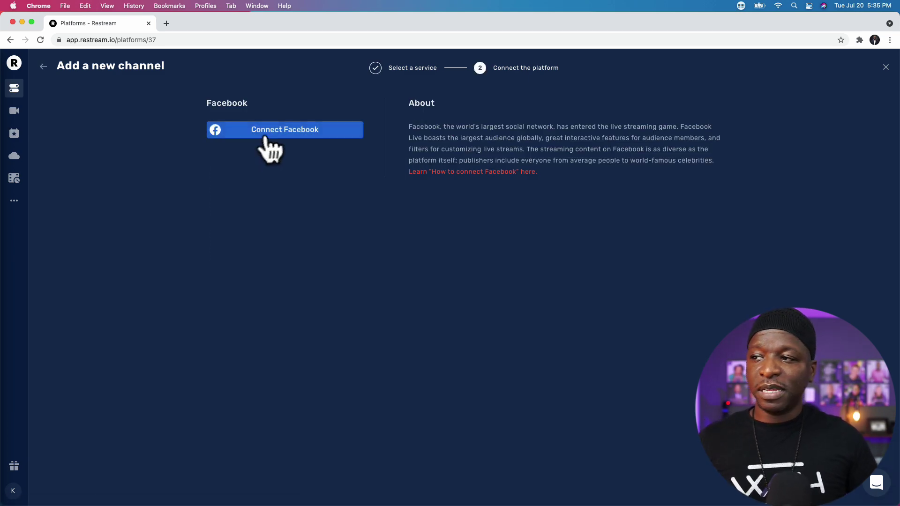
click(267, 133)
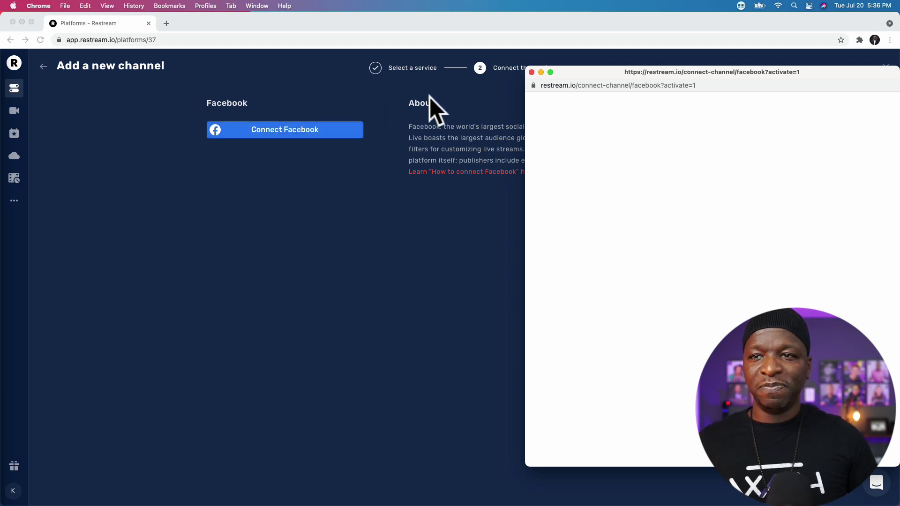
drag(609, 80, 347, 80)
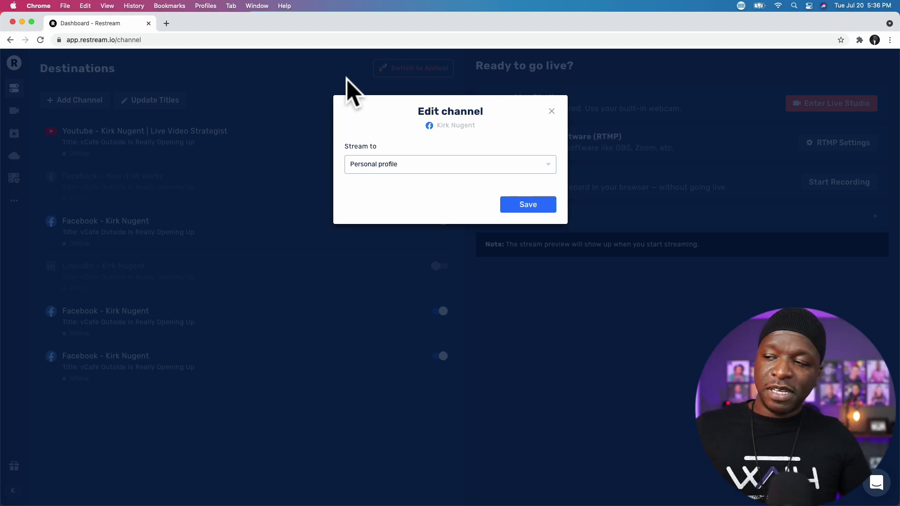
Review the profile, pages and groups the new Facebook channel can stream to, and close its settings with Personal profile still selected.
click(430, 170)
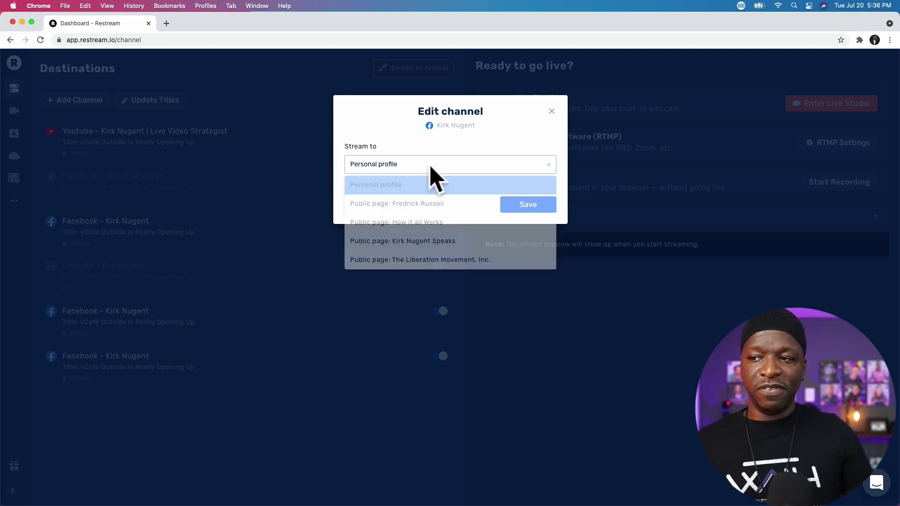
scroll(437, 199, down, 3)
scroll(440, 215, down, 4)
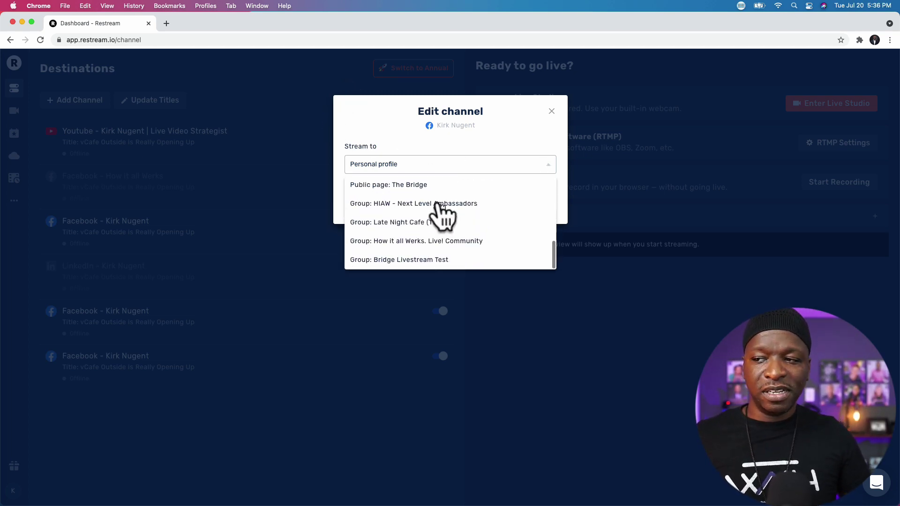
scroll(440, 213, up, 1)
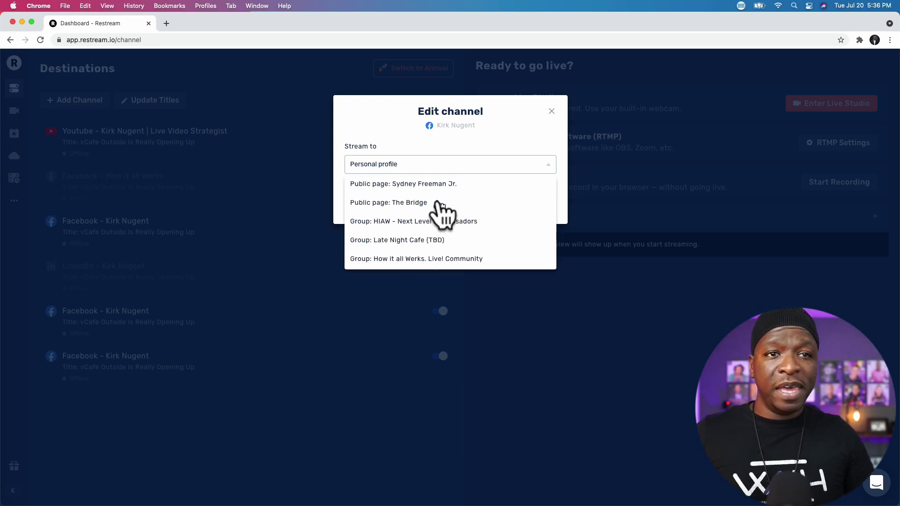
scroll(441, 212, up, 2)
scroll(444, 211, up, 5)
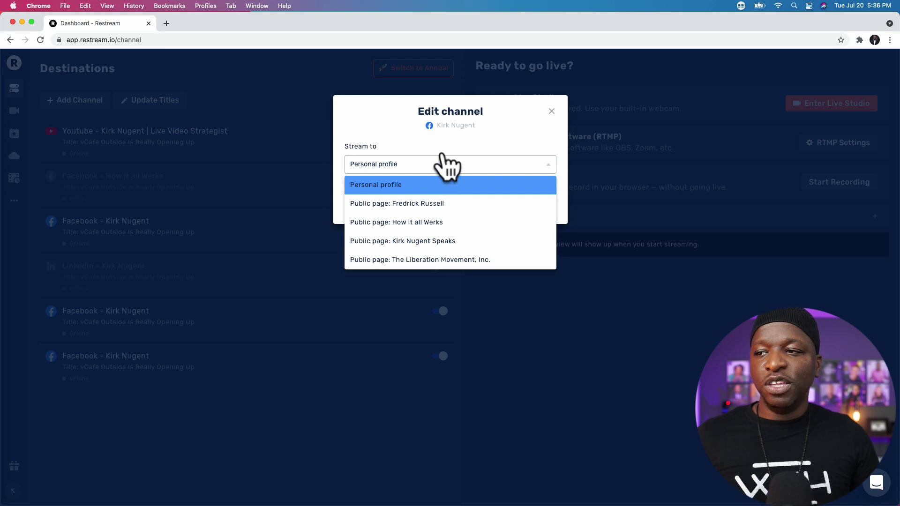
click(451, 144)
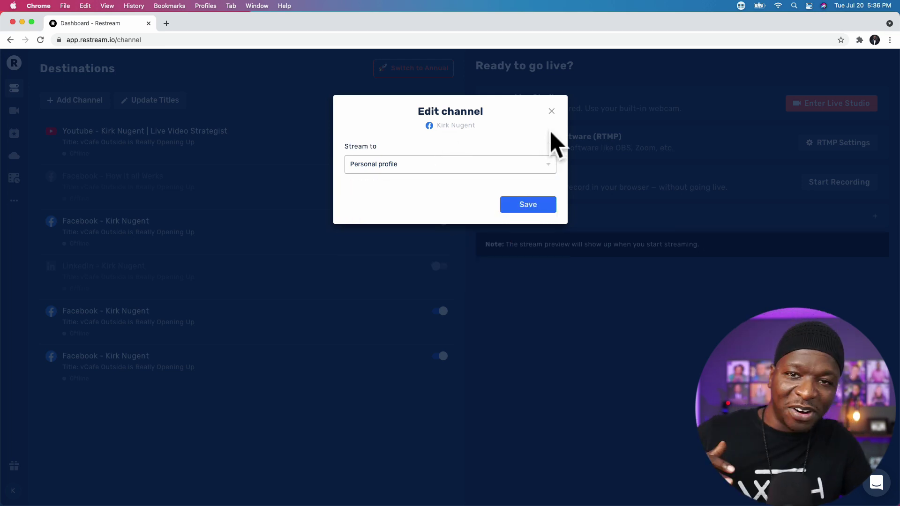
click(552, 112)
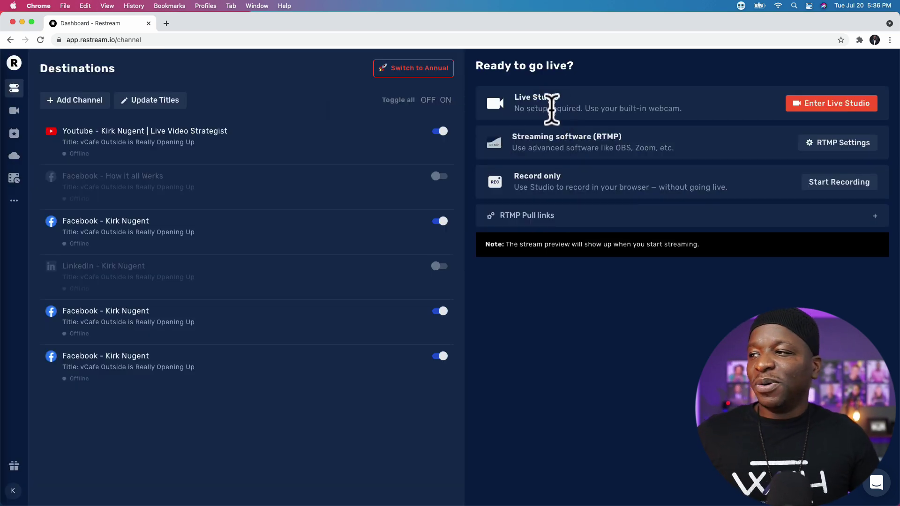
Try to connect a YouTube channel by choosing the Google account and reviewing the requested permissions, and return to the platform list without authorizing.
click(82, 99)
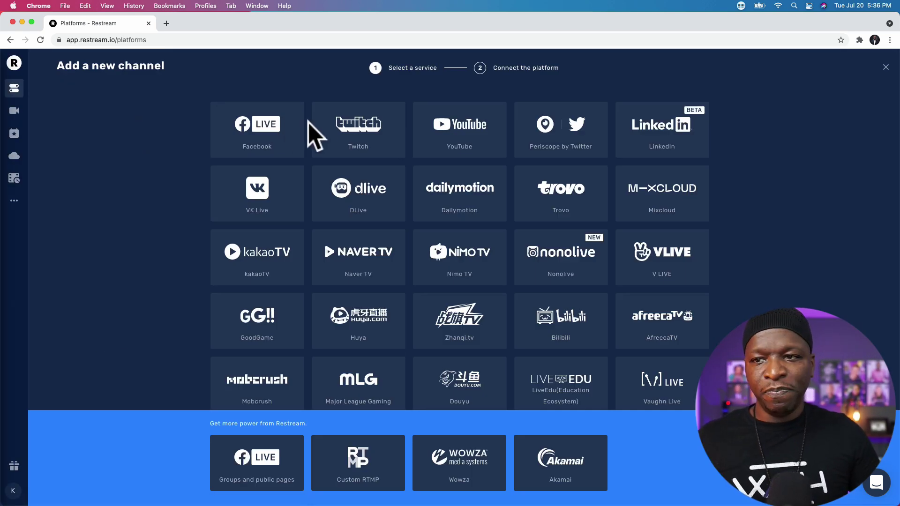
click(452, 129)
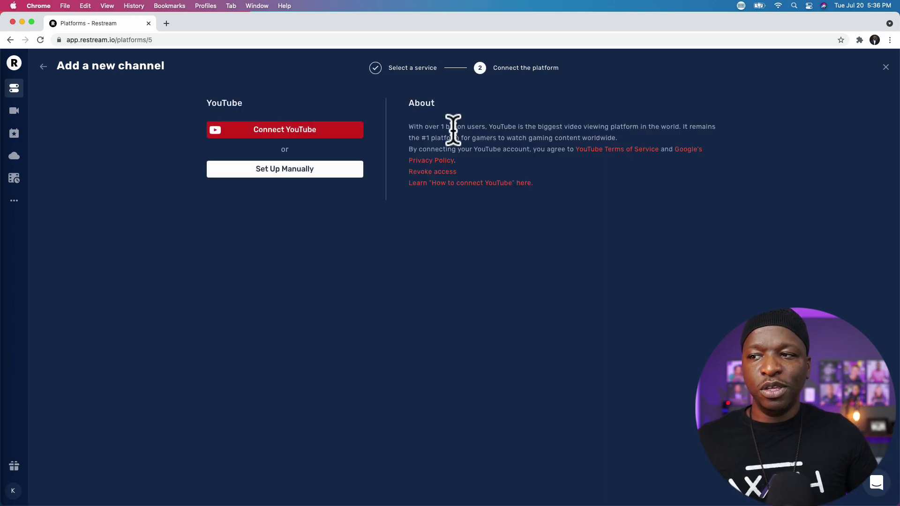
click(308, 134)
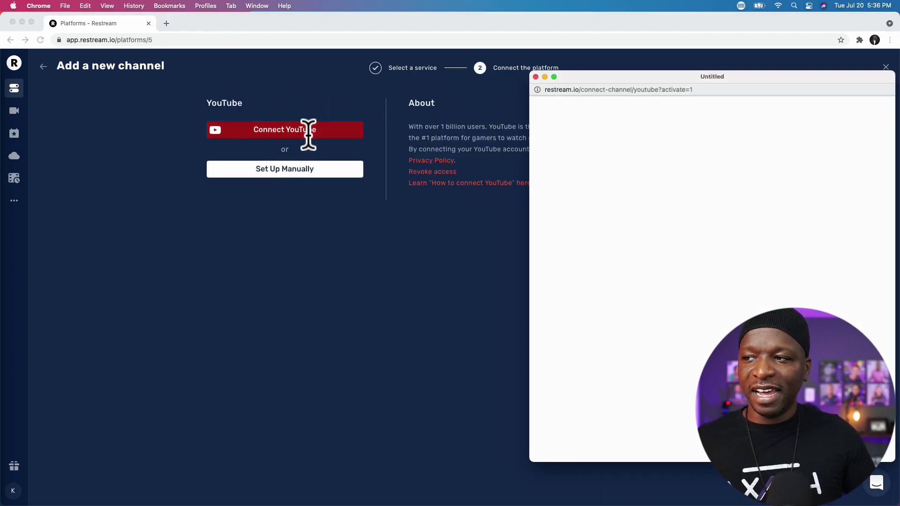
drag(552, 77, 264, 76)
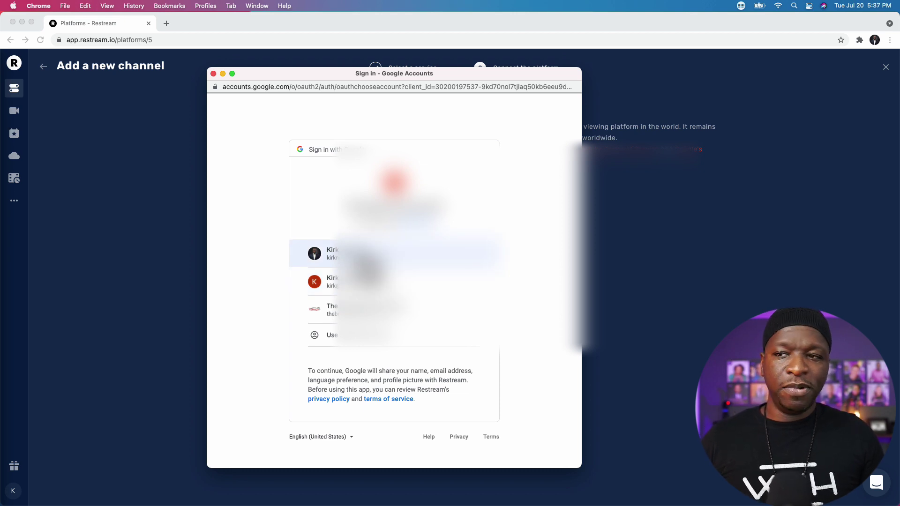
click(368, 263)
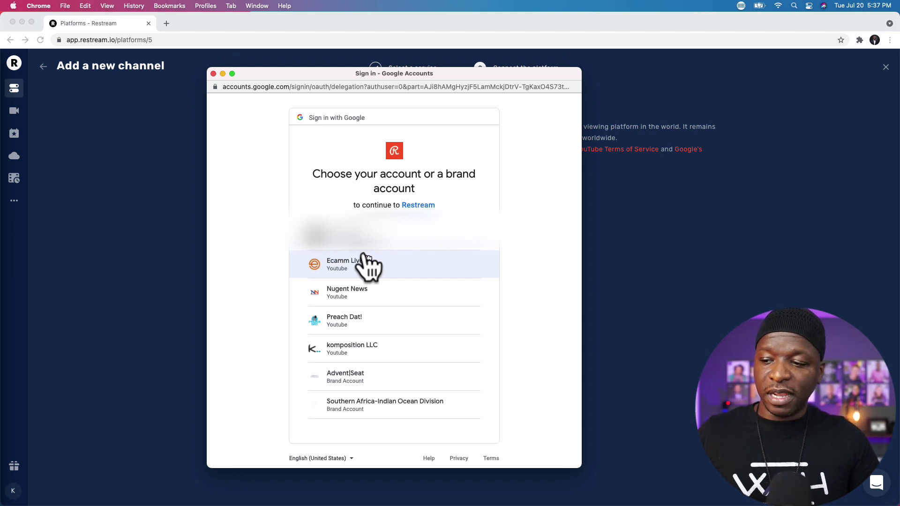
click(378, 242)
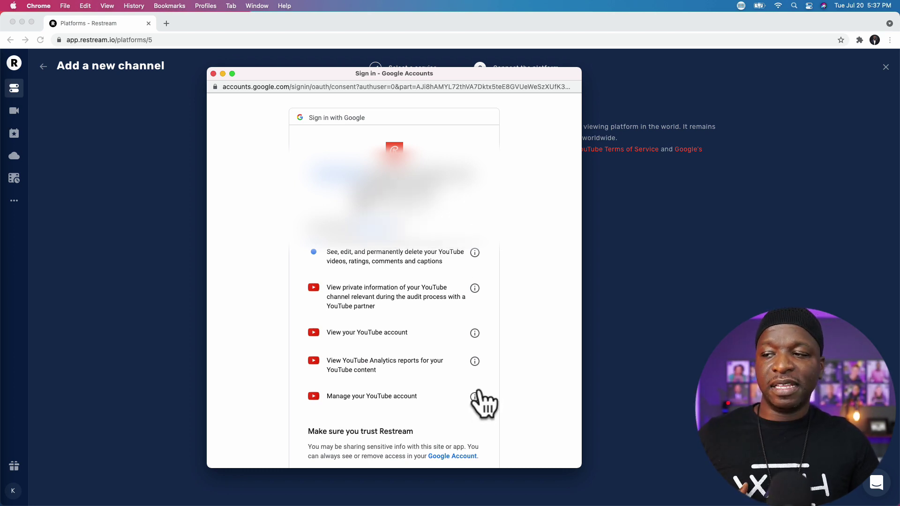
scroll(475, 401, down, 5)
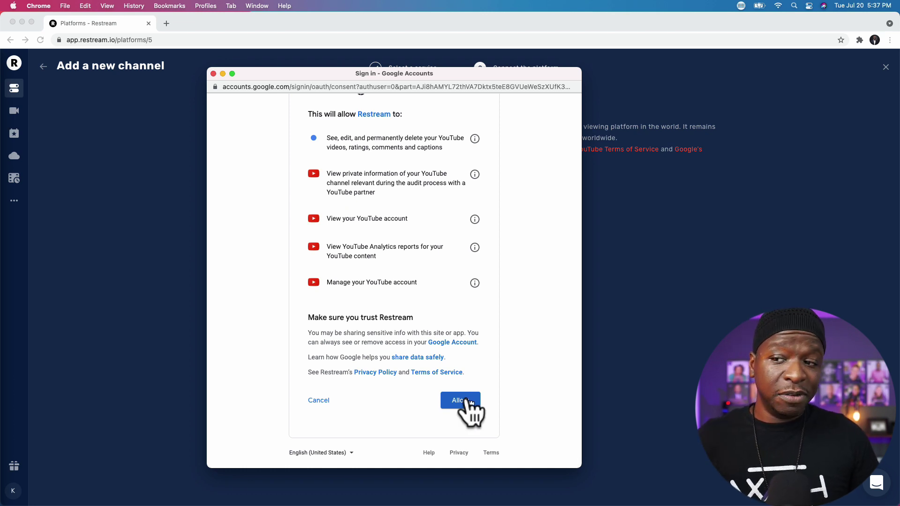
click(213, 73)
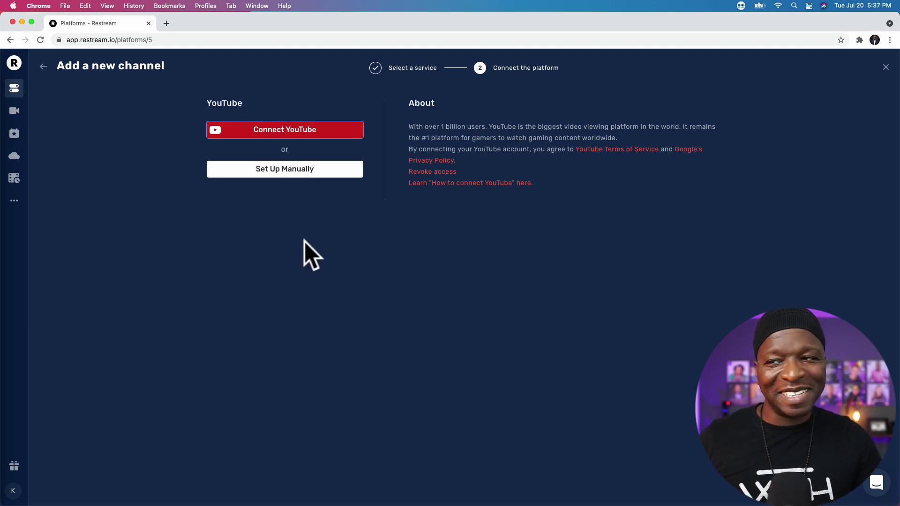
click(43, 66)
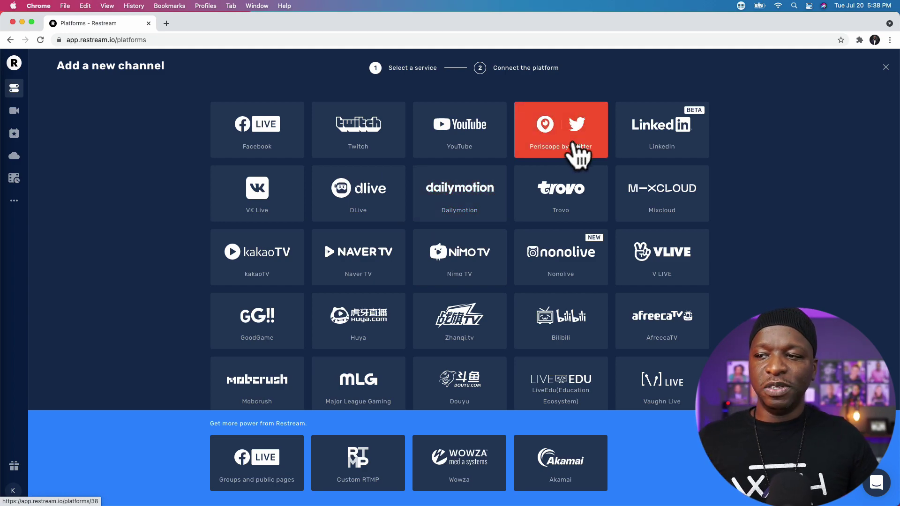
Browse the supported streaming platforms and try to add another LinkedIn channel.
scroll(604, 217, down, 5)
scroll(607, 216, up, 5)
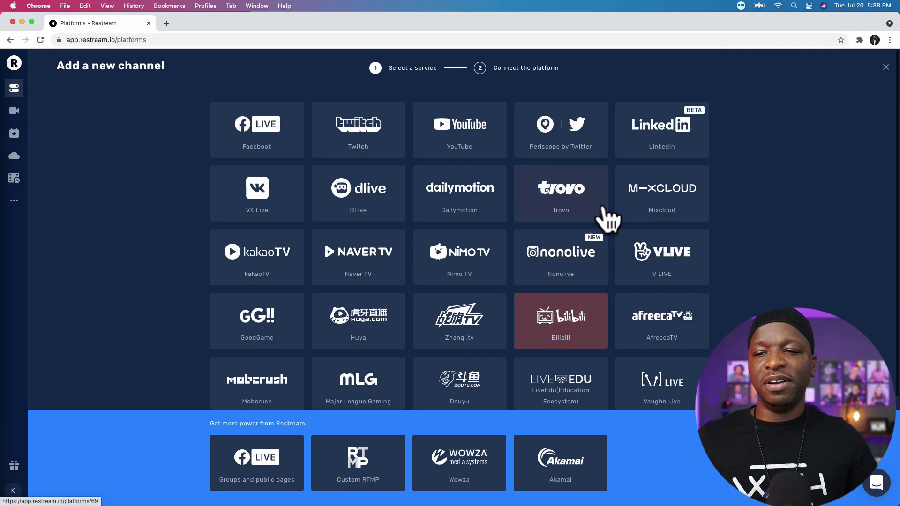
scroll(605, 209, down, 3)
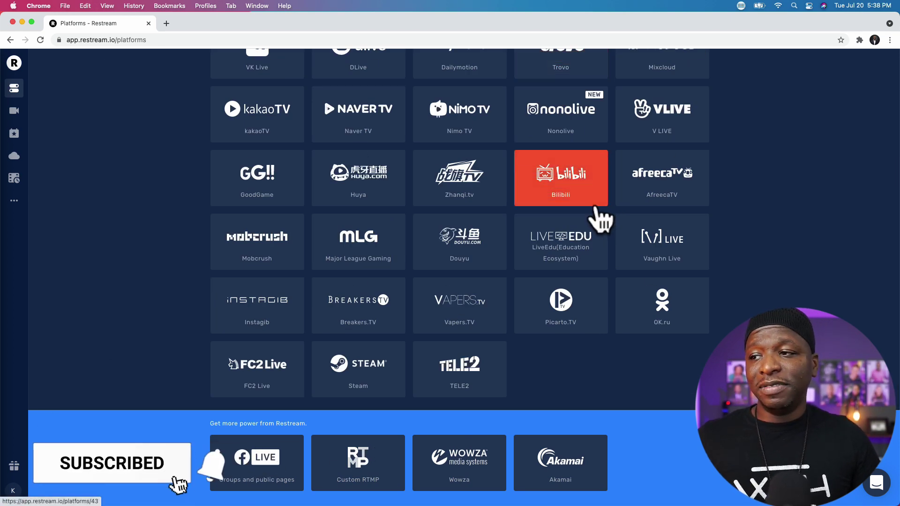
scroll(603, 210, up, 3)
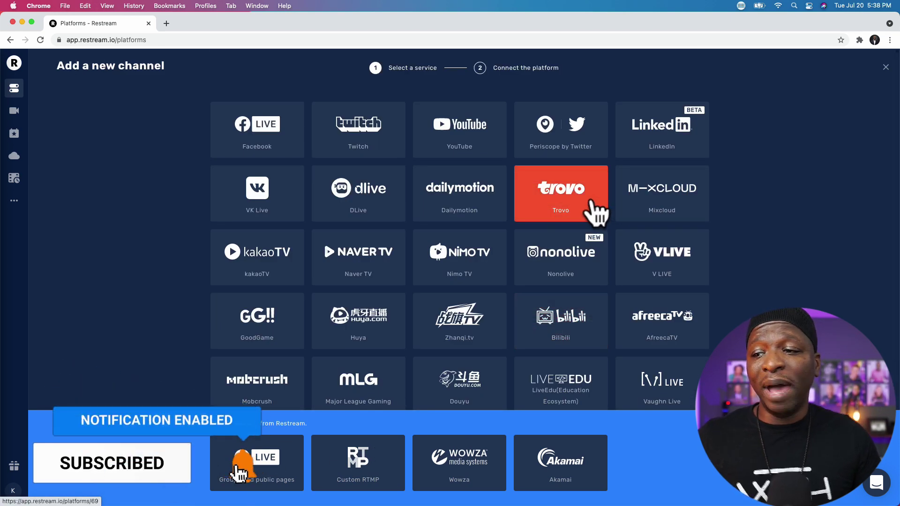
click(652, 133)
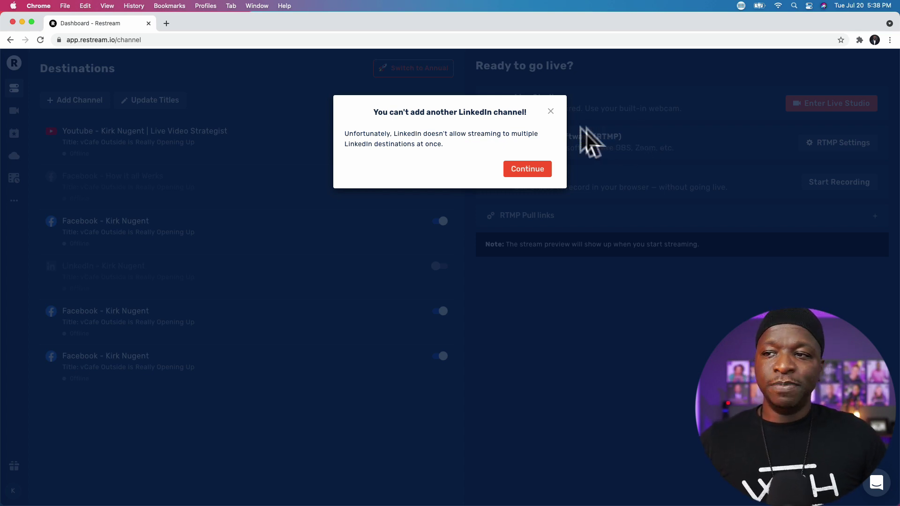
click(552, 112)
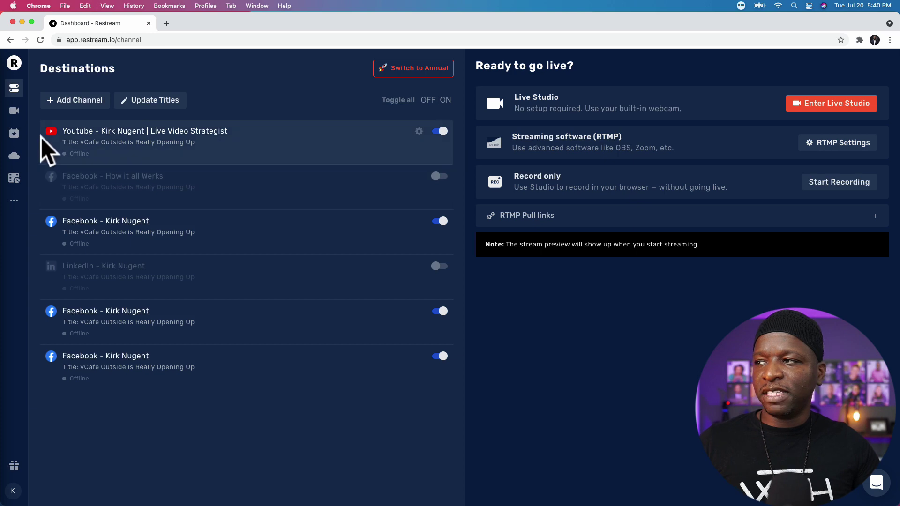
Open the Restream events and review the upcoming and past livestreams.
click(14, 134)
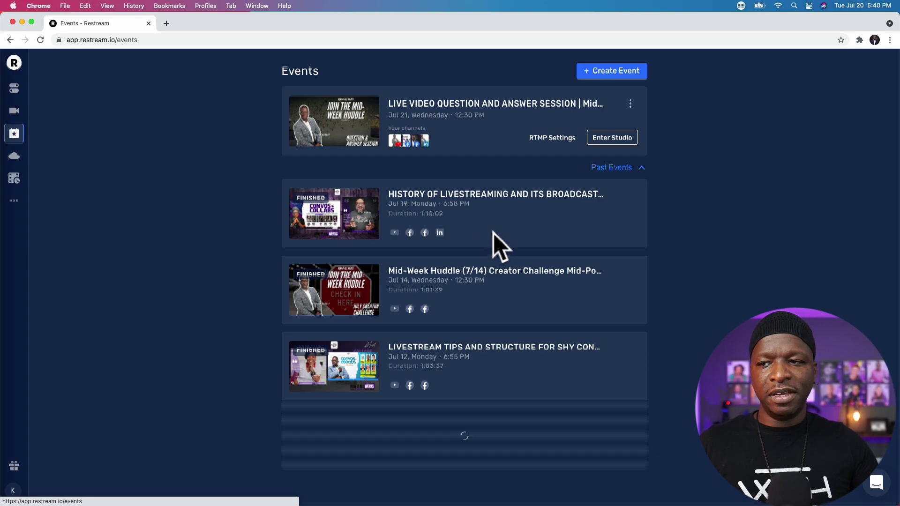
scroll(494, 232, down, 15)
scroll(495, 229, up, 10)
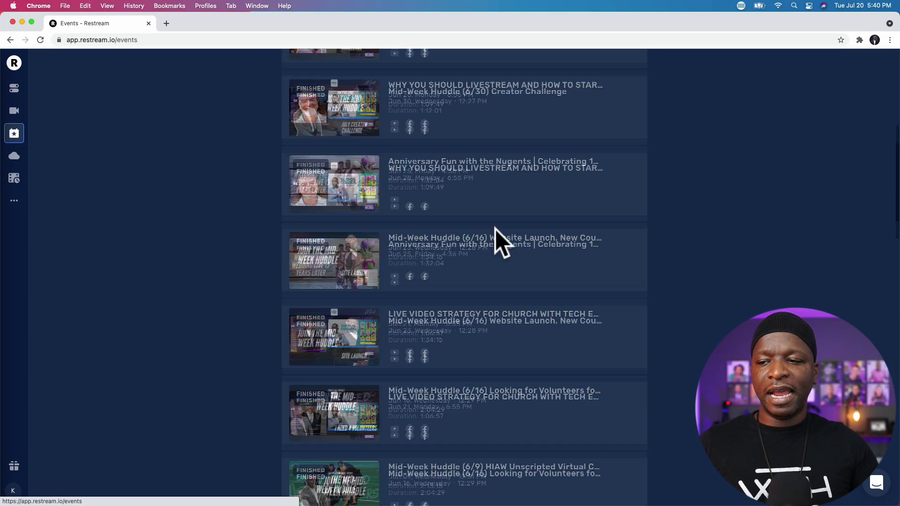
scroll(500, 220, up, 3)
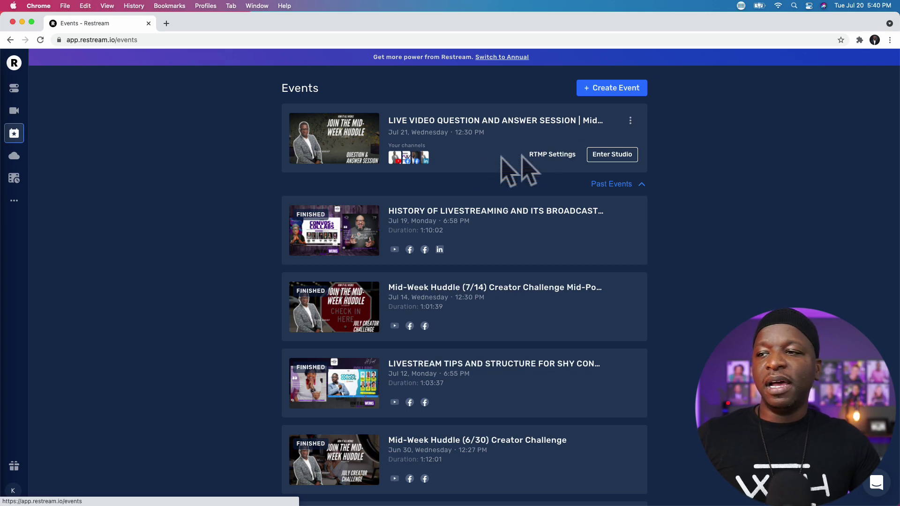
Start scheduling a live stream event titled "Test" with the description "Test Stream" and the date Jul 23, 2021.
click(593, 88)
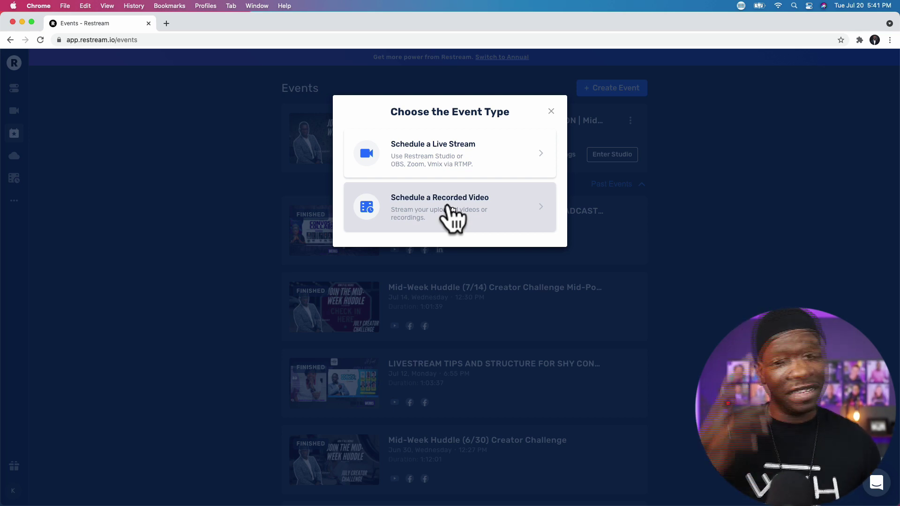
click(457, 161)
click(422, 165)
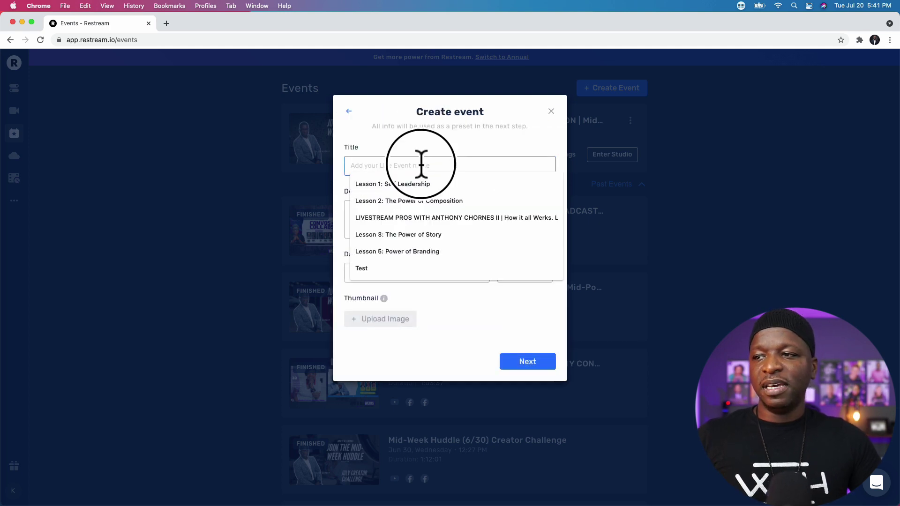
text(Test)
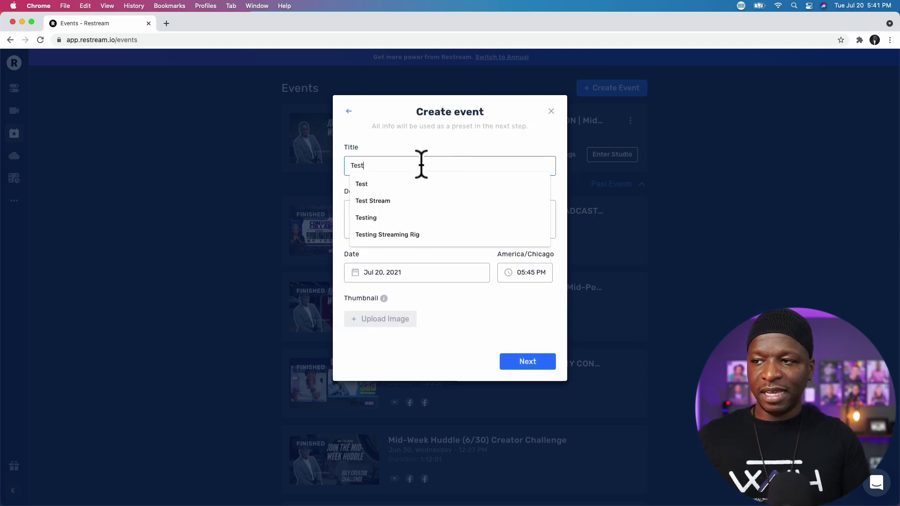
key(Tab)
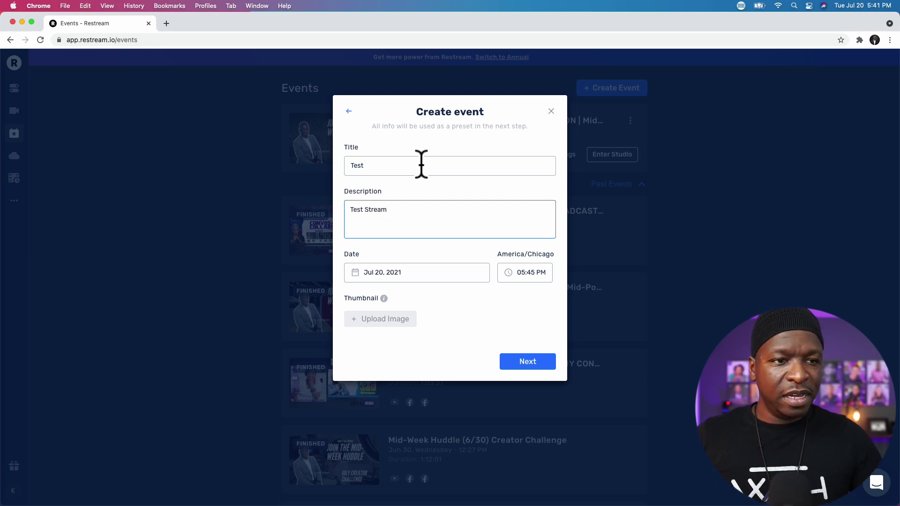
click(432, 274)
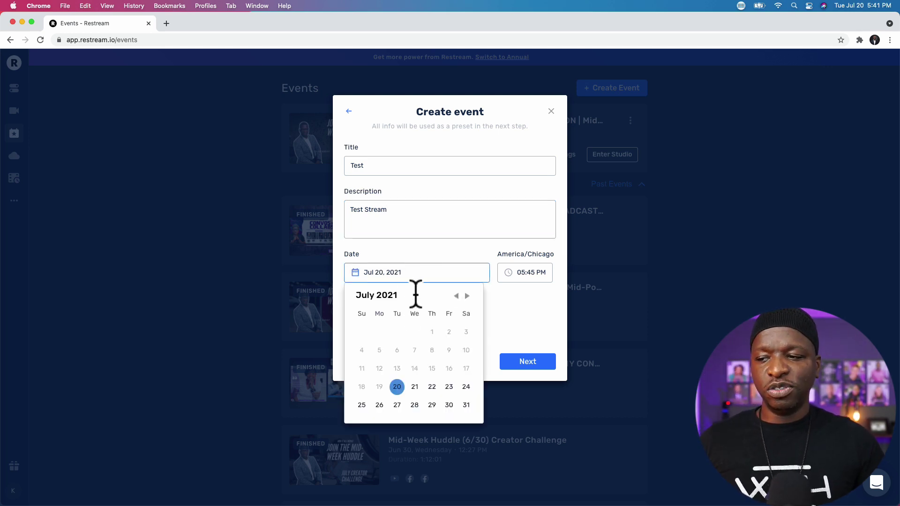
click(449, 387)
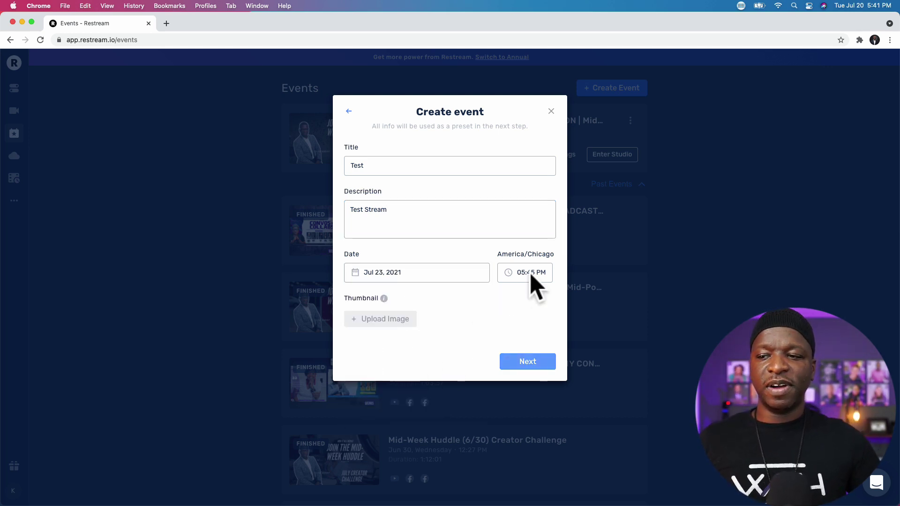
Upload the "Have Ecamm Questions?" image from Downloads as the event thumbnail and accept the full-image crop.
click(398, 319)
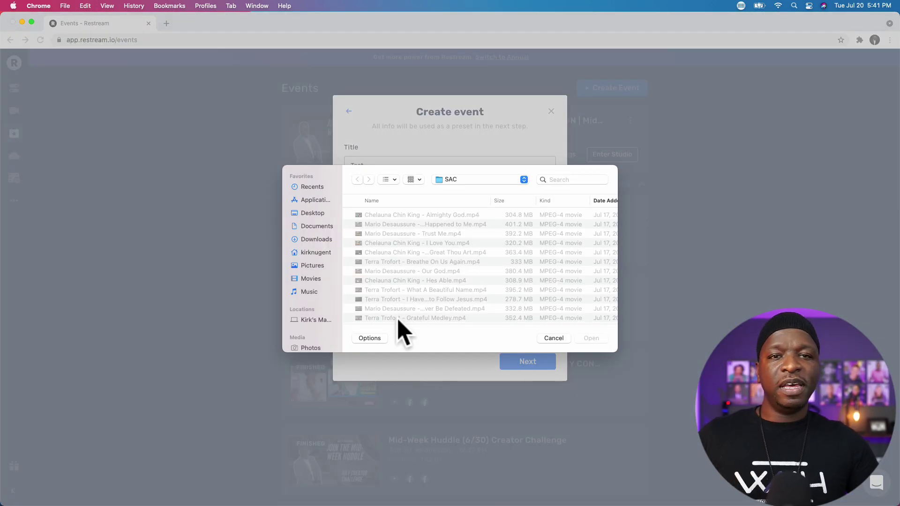
click(321, 240)
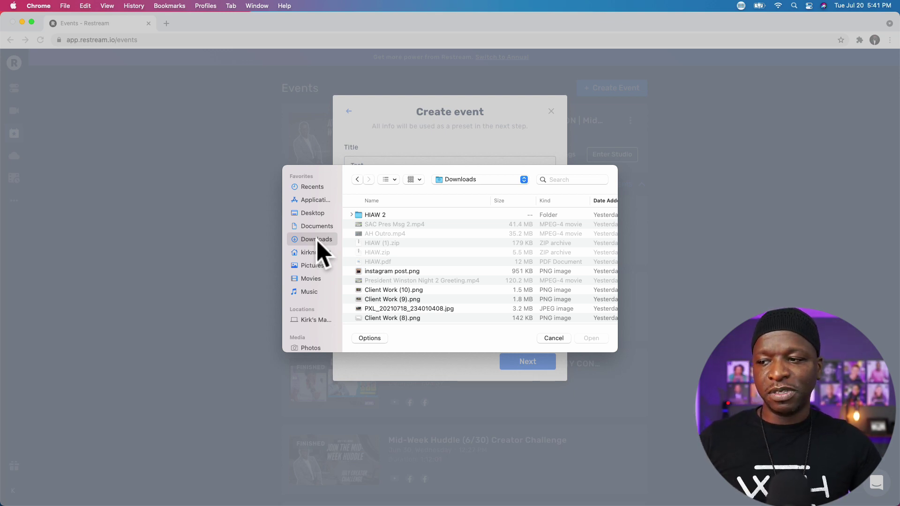
scroll(417, 310, down, 10)
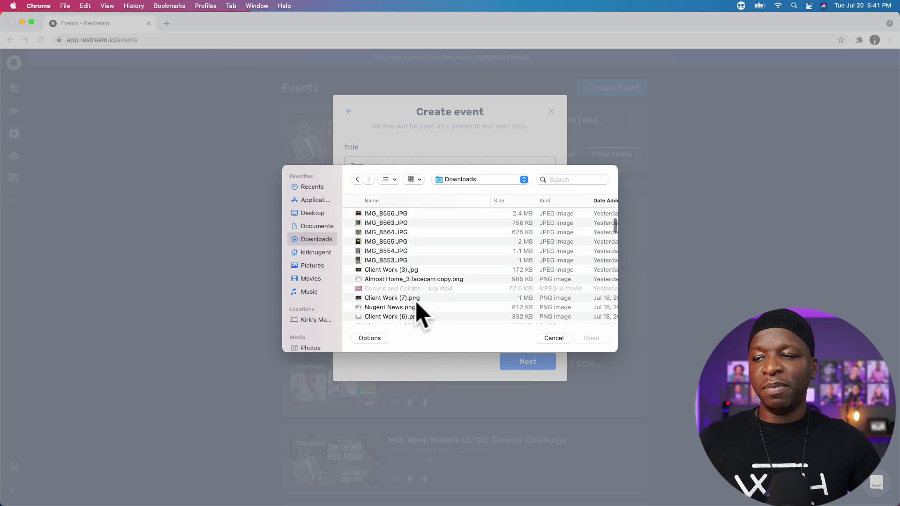
scroll(418, 293, down, 2)
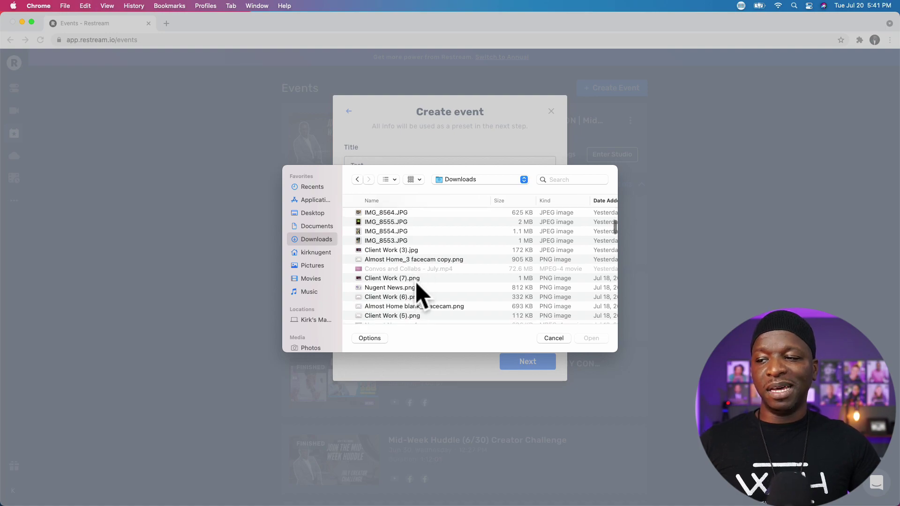
click(412, 306)
key(space)
key(space)
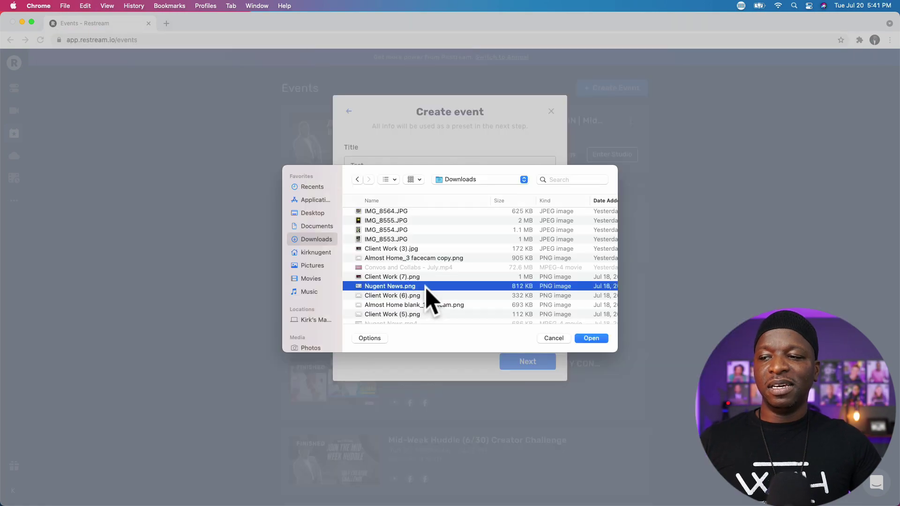
click(586, 338)
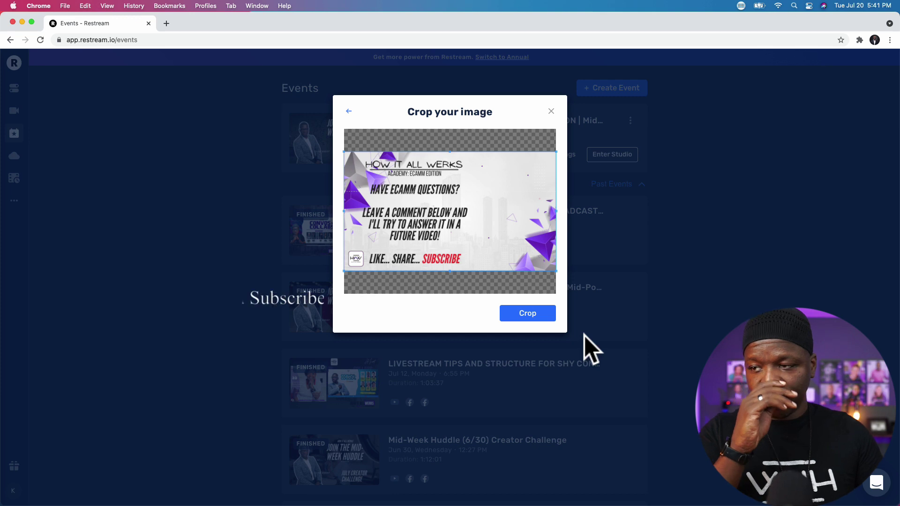
click(528, 314)
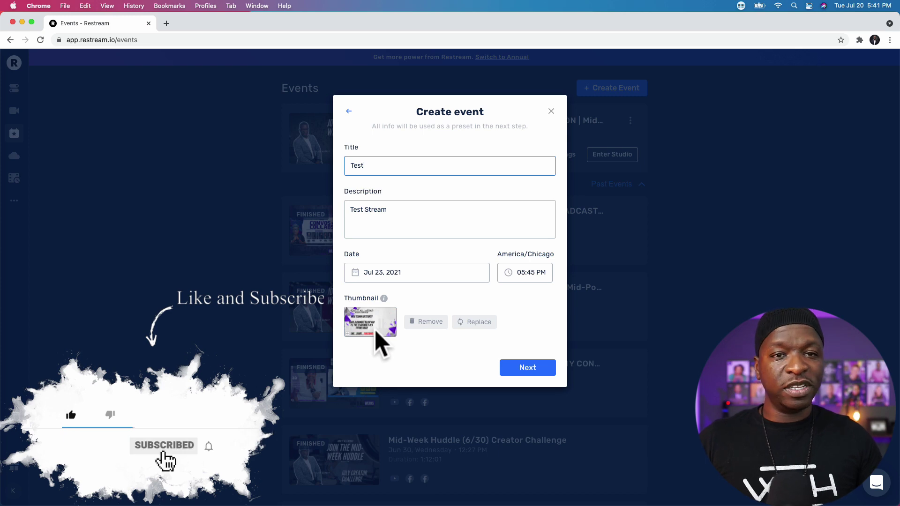
Continue to the event's destinations and turn off every Facebook and LinkedIn channel, leaving only the YouTube channel enabled.
click(519, 368)
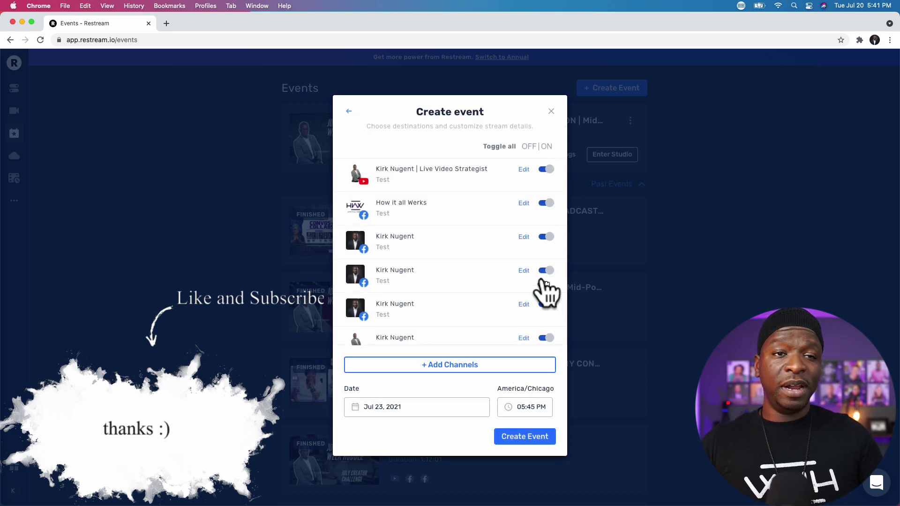
scroll(513, 278, down, 1)
scroll(513, 277, up, 1)
scroll(511, 278, down, 1)
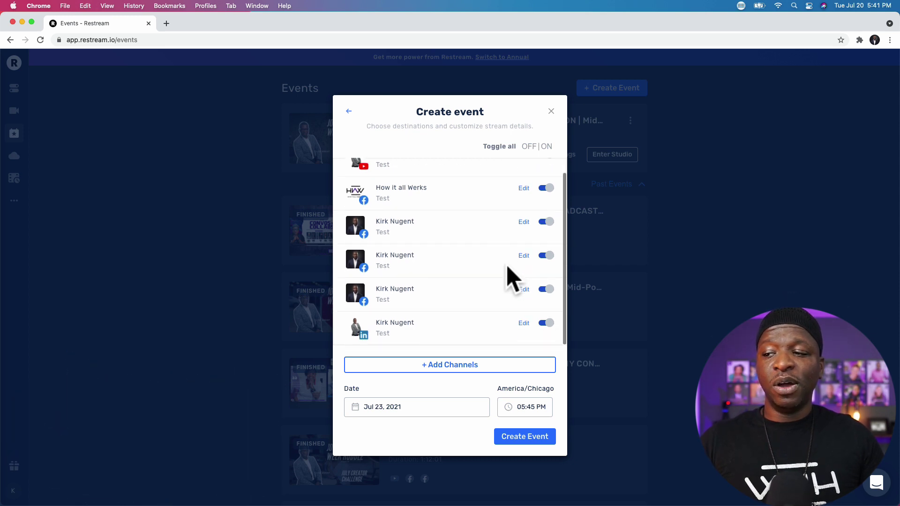
scroll(513, 278, up, 1)
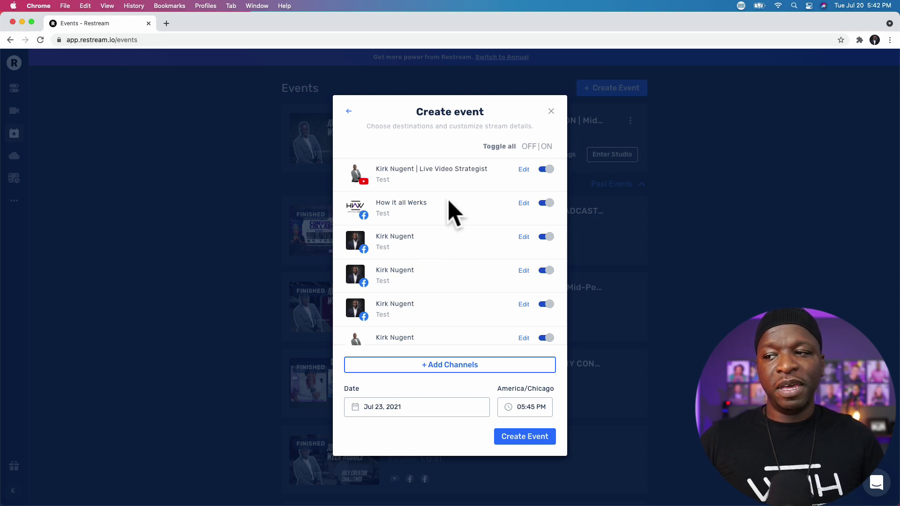
scroll(438, 215, down, 1)
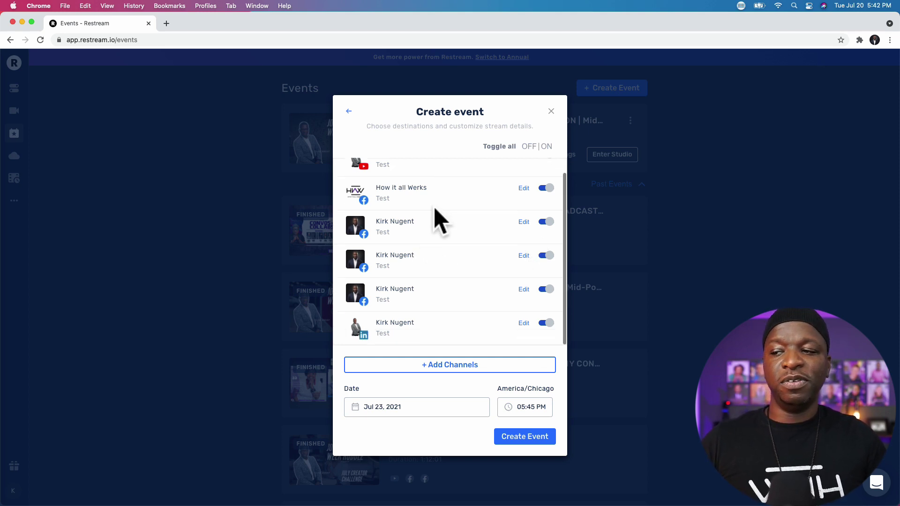
scroll(439, 214, up, 1)
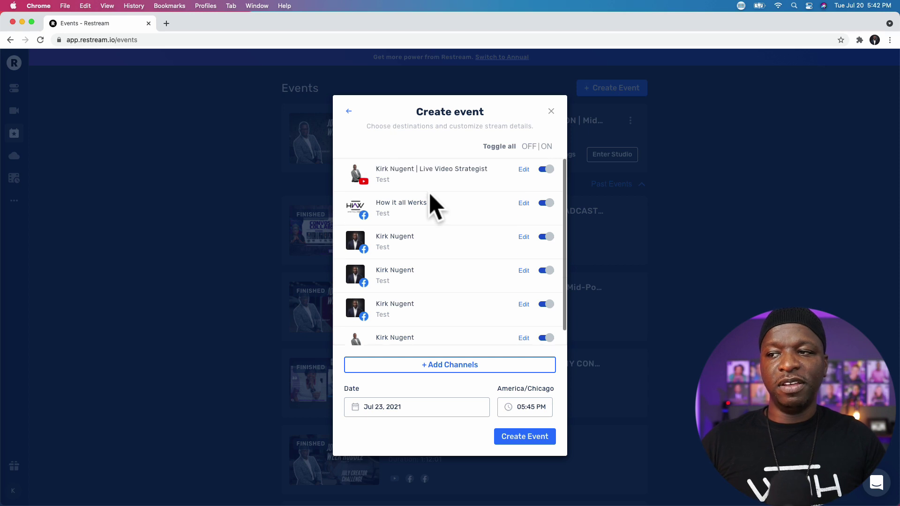
click(544, 205)
click(547, 238)
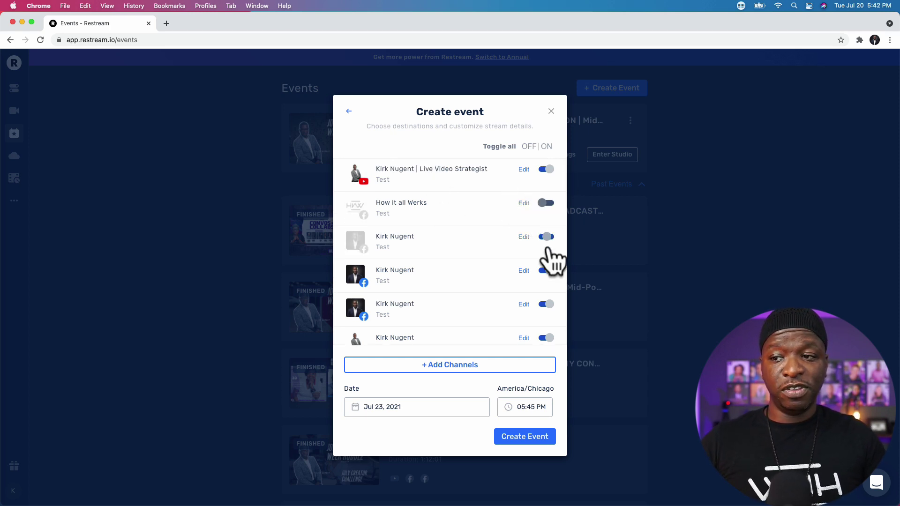
click(546, 271)
click(545, 304)
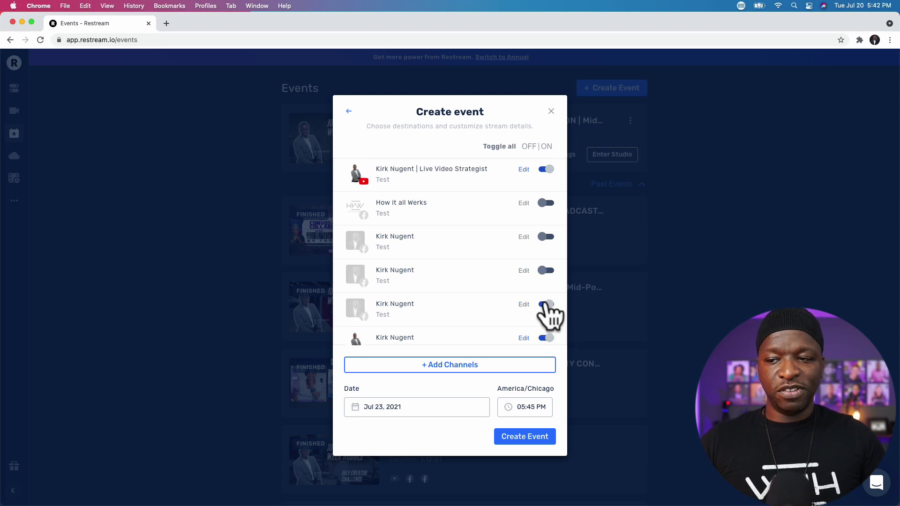
click(548, 338)
scroll(532, 311, down, 1)
scroll(532, 310, up, 1)
Set the YouTube destination's privacy to unlisted, save it, and create the event.
click(523, 170)
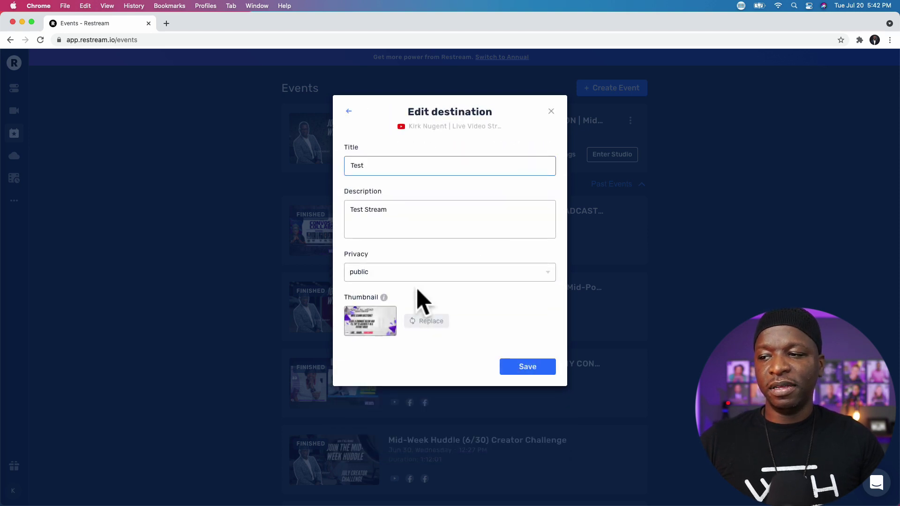
click(426, 274)
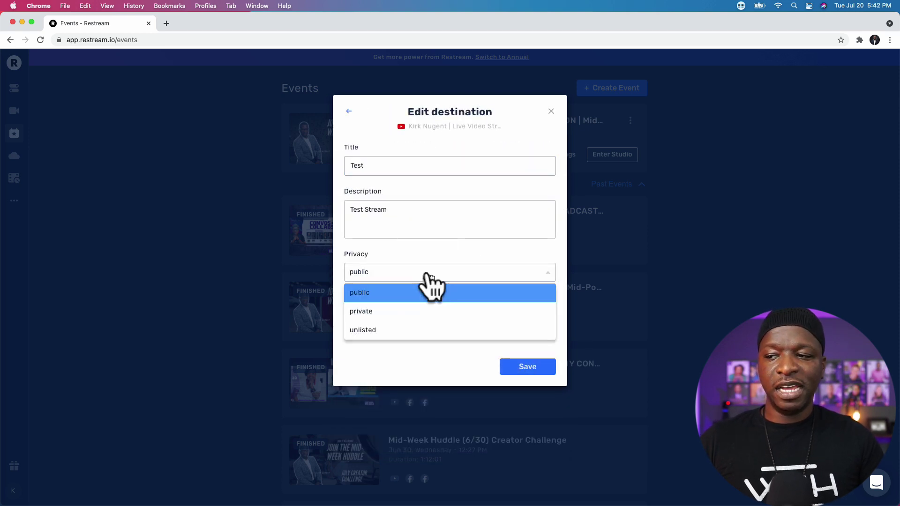
click(409, 331)
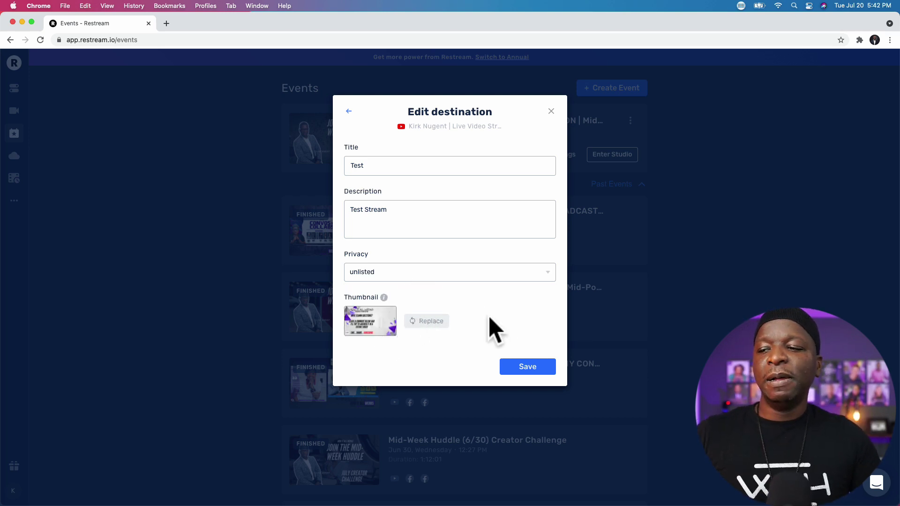
click(533, 374)
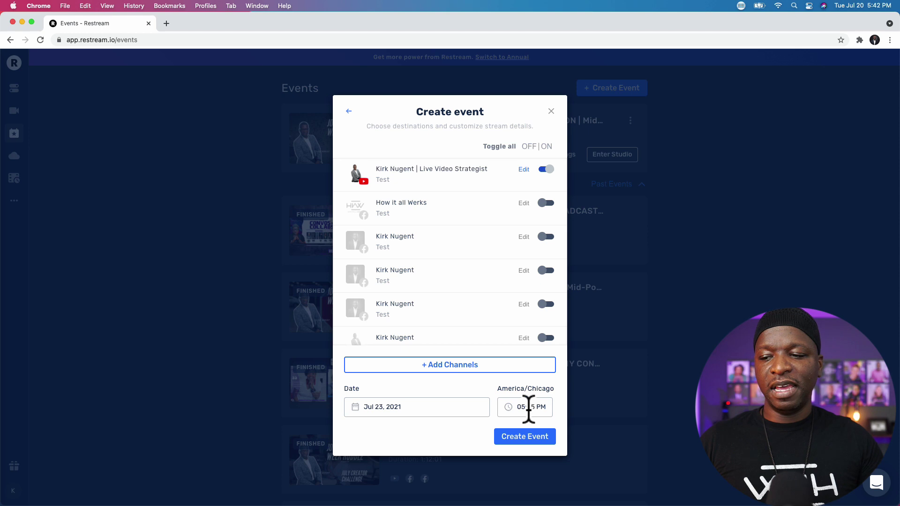
click(528, 437)
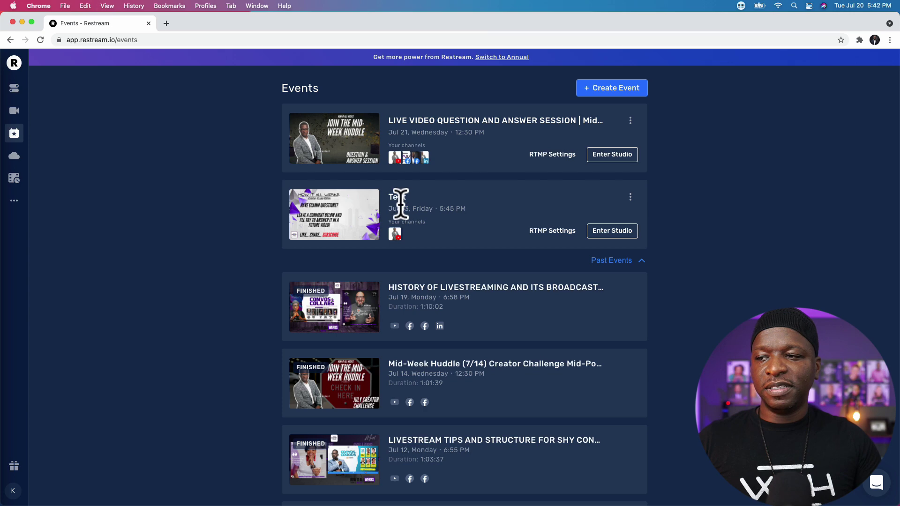
Review the Test event's channels and its YouTube destination details, and close the editor without changing anything.
click(397, 233)
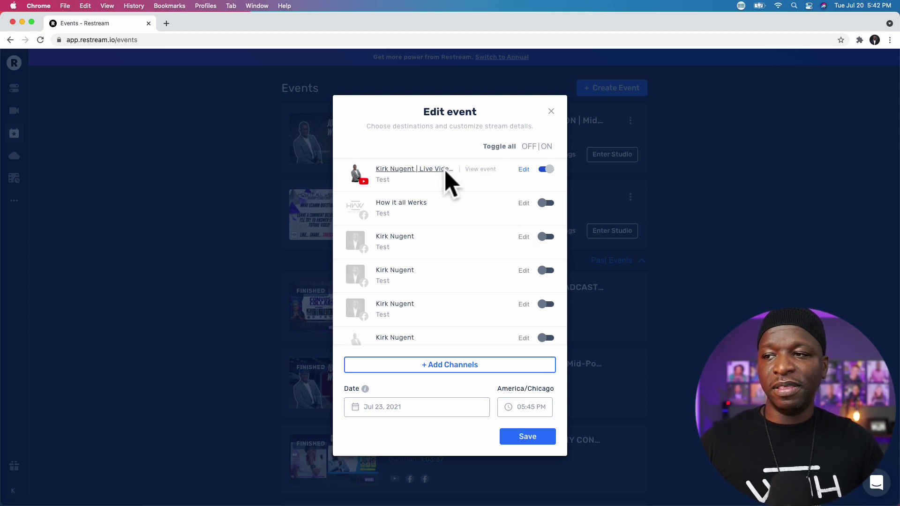
click(522, 170)
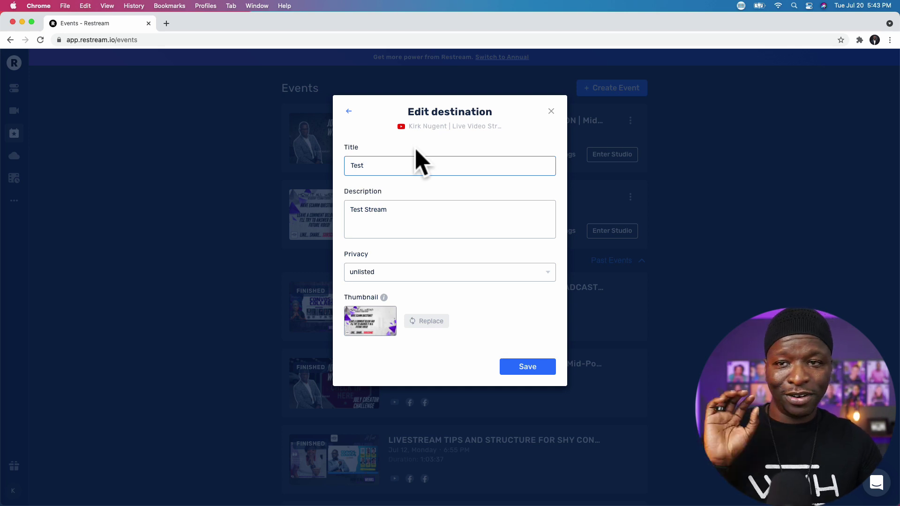
click(348, 113)
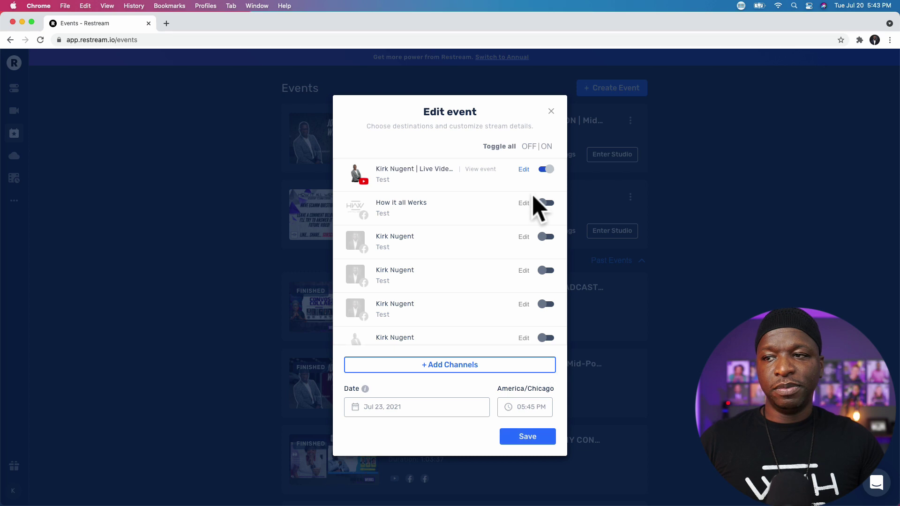
click(552, 114)
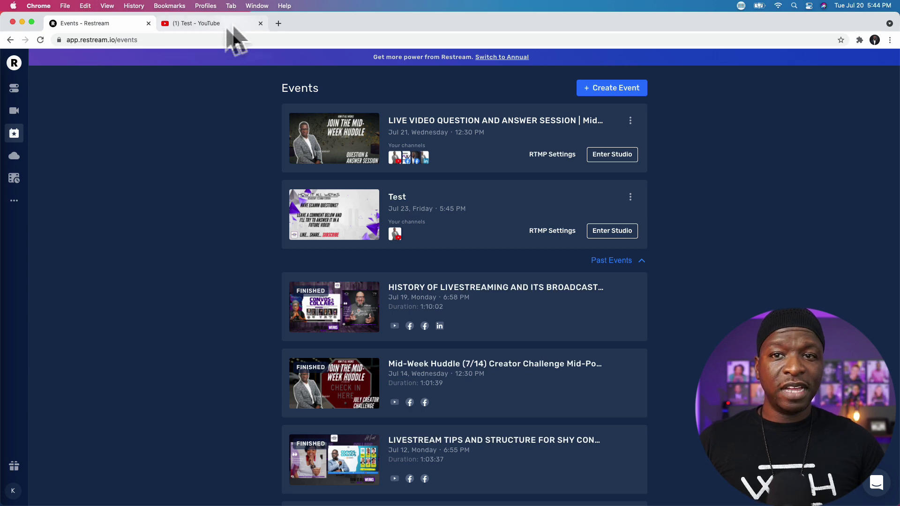
Examine the Test event's YouTube page, checking its thumbnail, title, visibility and schedule, and return to the Restream events.
click(202, 26)
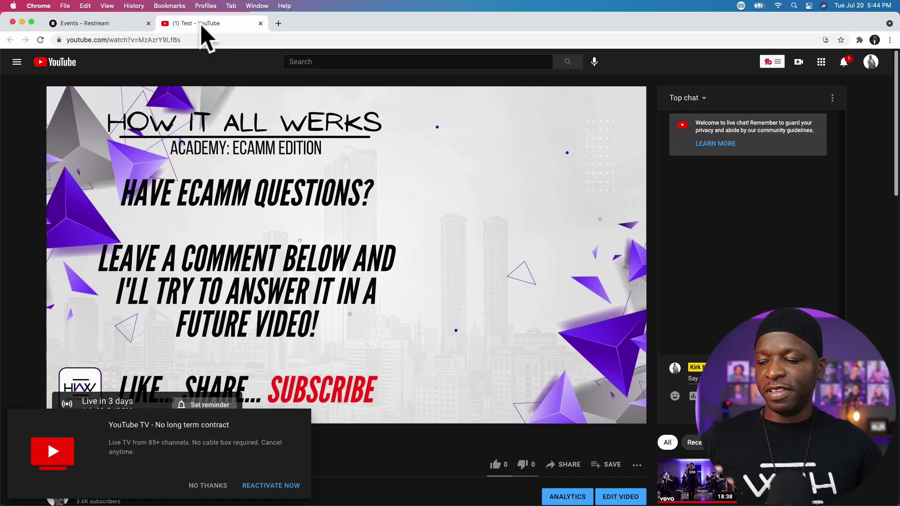
click(209, 486)
scroll(311, 422, down, 5)
scroll(313, 410, up, 5)
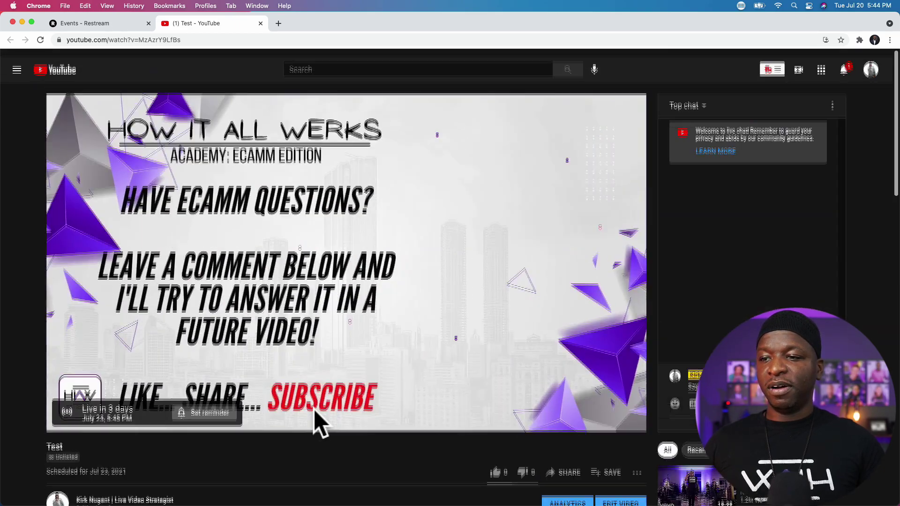
scroll(231, 237, down, 2)
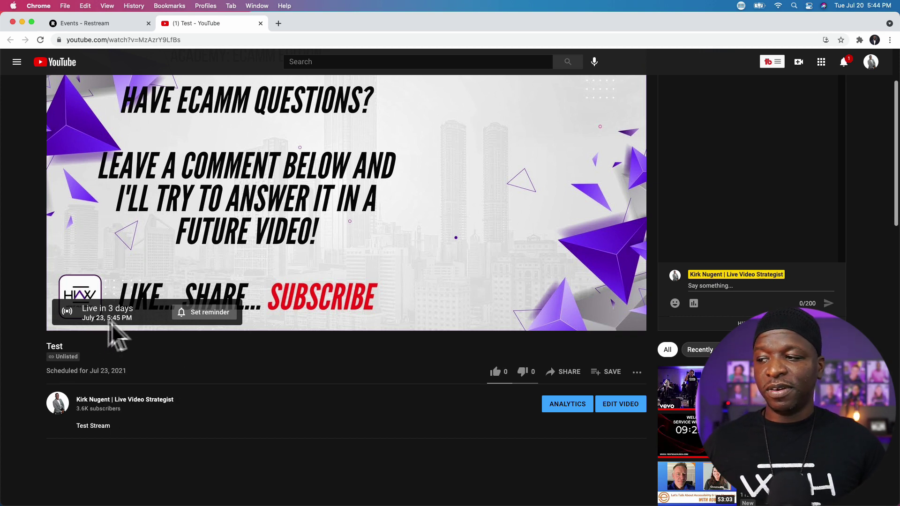
scroll(356, 159, up, 3)
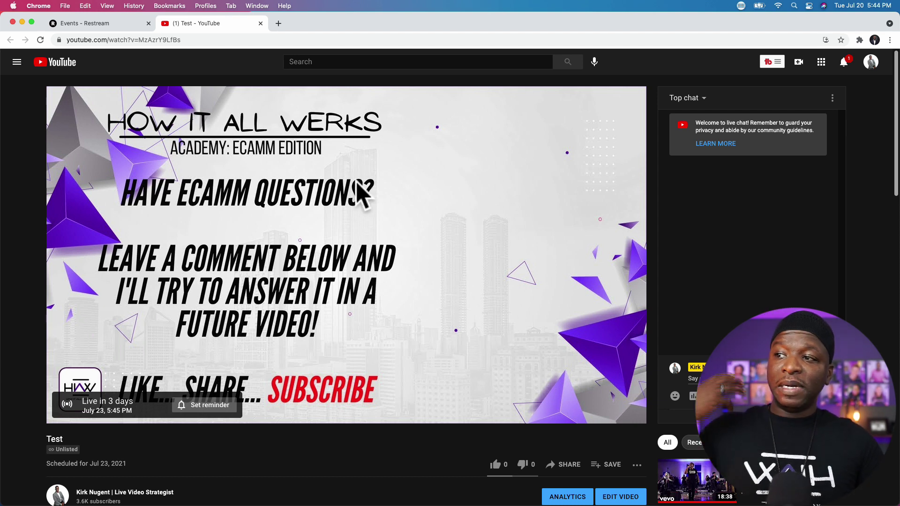
click(113, 25)
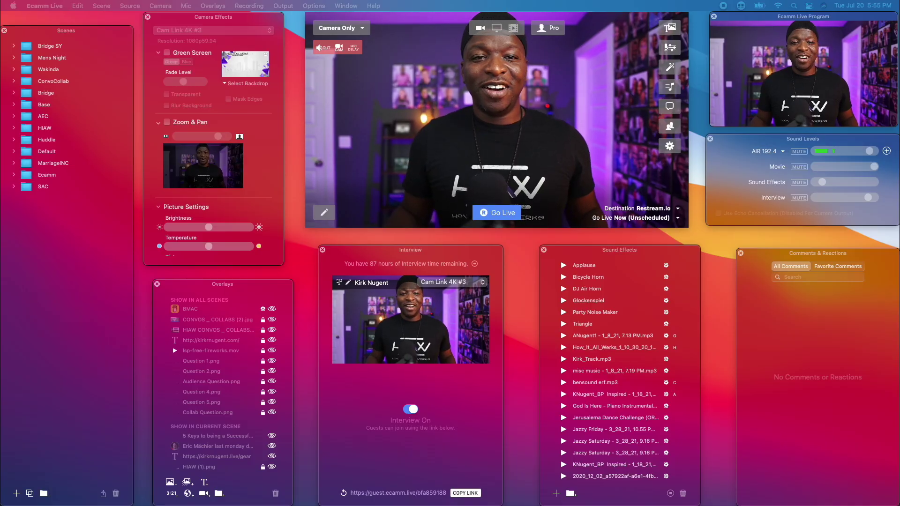
In Ecamm Live, choose the scheduled Restream event Test (Jul 23, 5:45 PM) as the broadcast to go live with.
mouse_move(574, 173)
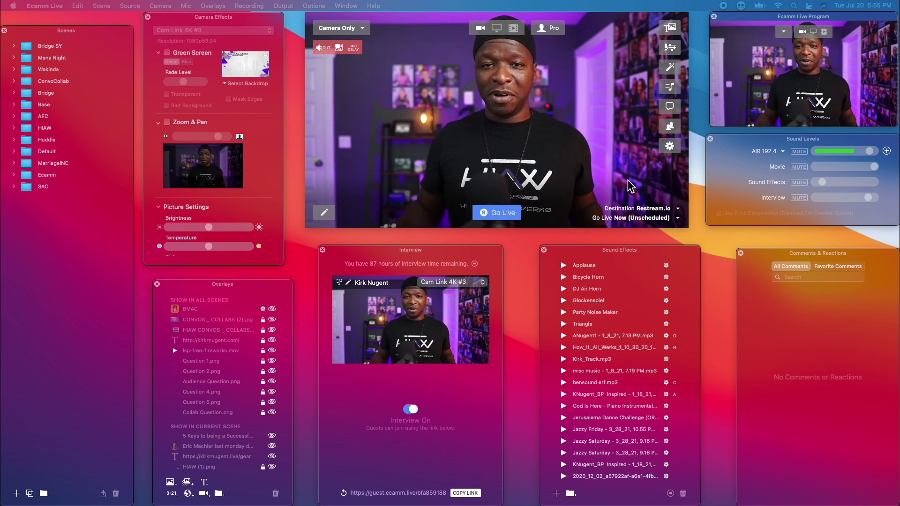
mouse_move(632, 187)
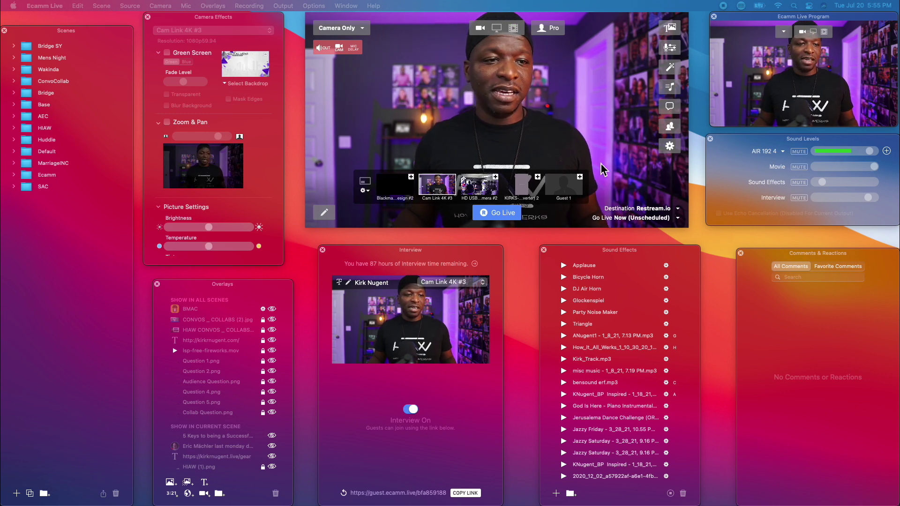
click(678, 219)
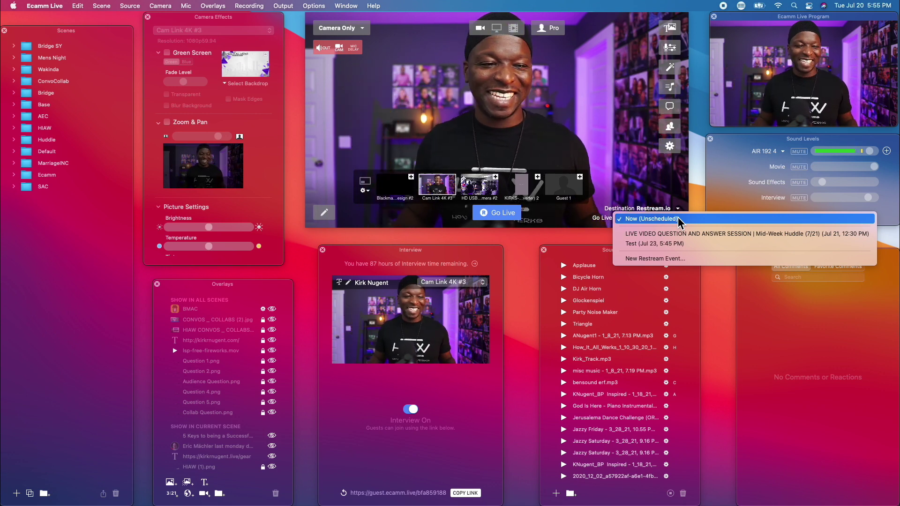
click(669, 244)
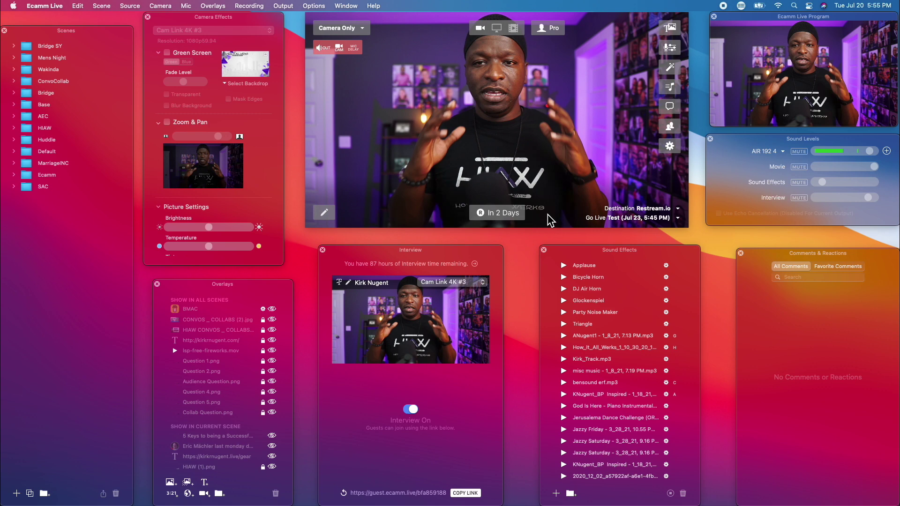
Review the available streaming destinations, keep Restream.io selected, and open the list of scheduled Restream events.
click(679, 210)
click(664, 211)
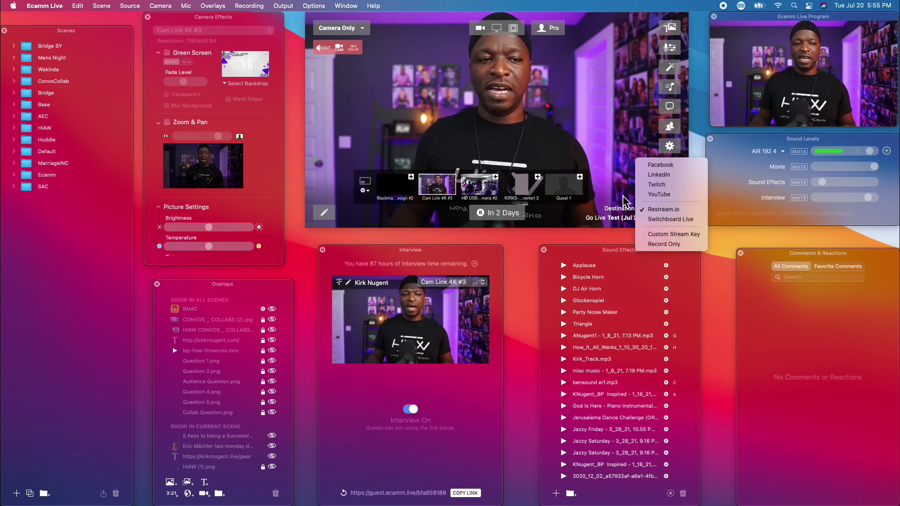
click(678, 220)
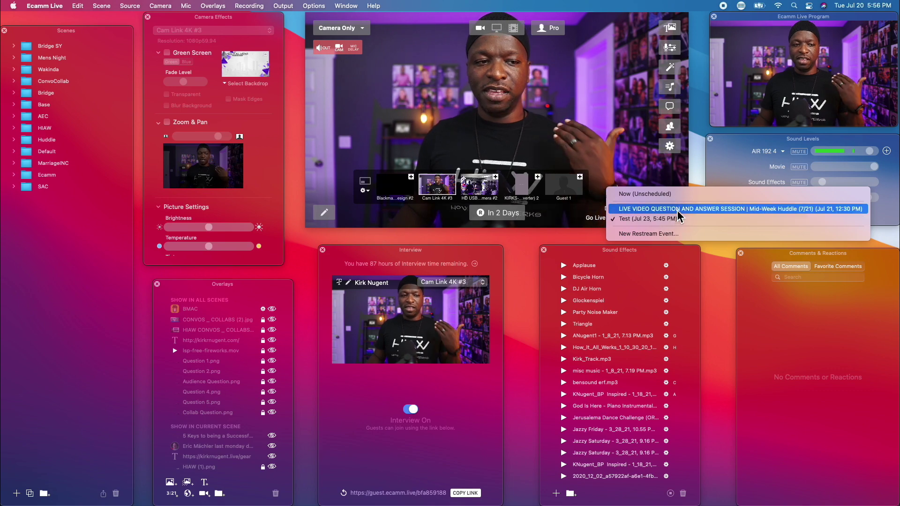